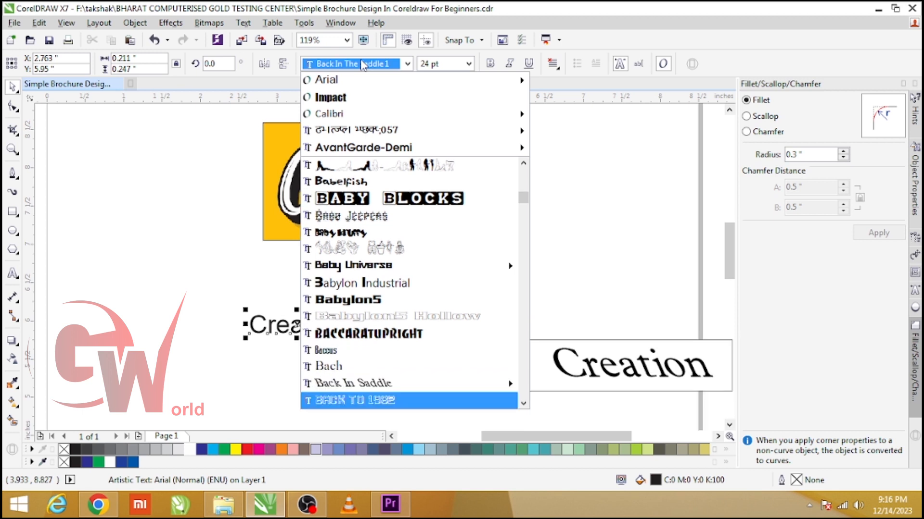
Browse the font list and apply the Satrict font to the Creation text
key(Down)
key(Down)
key(Down)
key(Down)
key(Down)
key(Down)
key(Down)
key(Down)
key(Down)
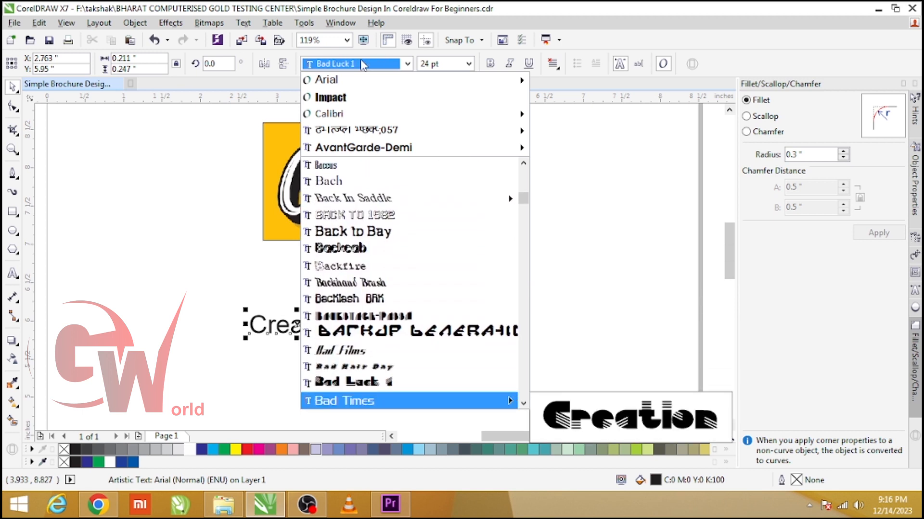
key(Up)
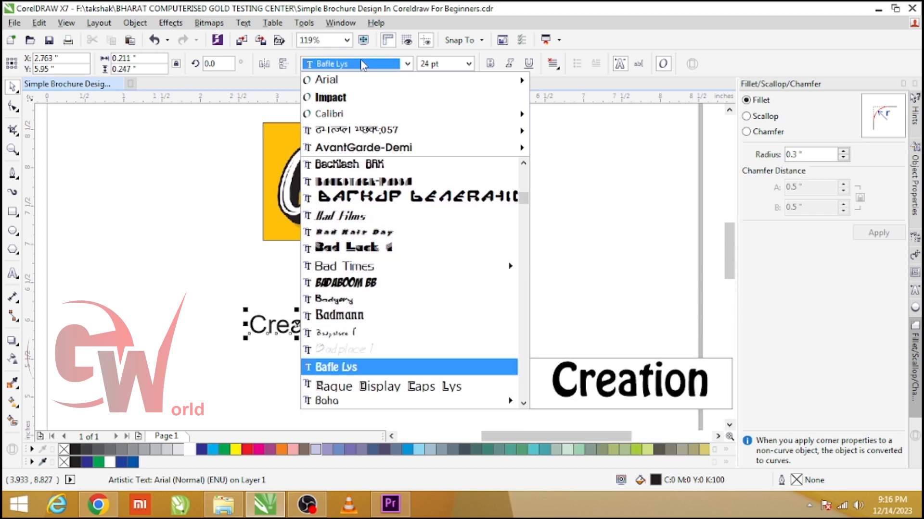
key(Down)
key(Down)
key(Down)
key(Down)
key(Down)
text(S)
key(Down)
key(Down)
key(Down)
key(Down)
key(Down)
key(Down)
key(Down)
key(Down)
key(Down)
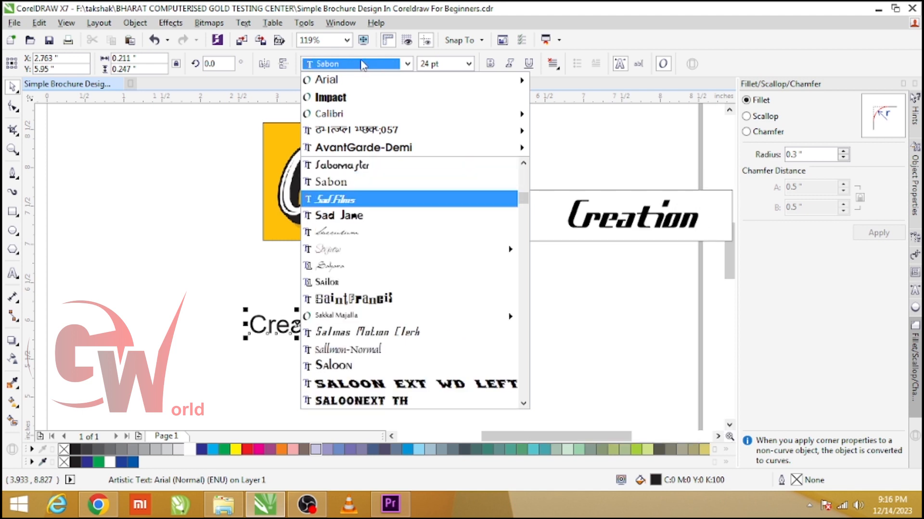
key(Down)
key(Down)
key(Down)
key(Down)
key(Down)
key(Down)
key(Down)
key(Down)
key(Down)
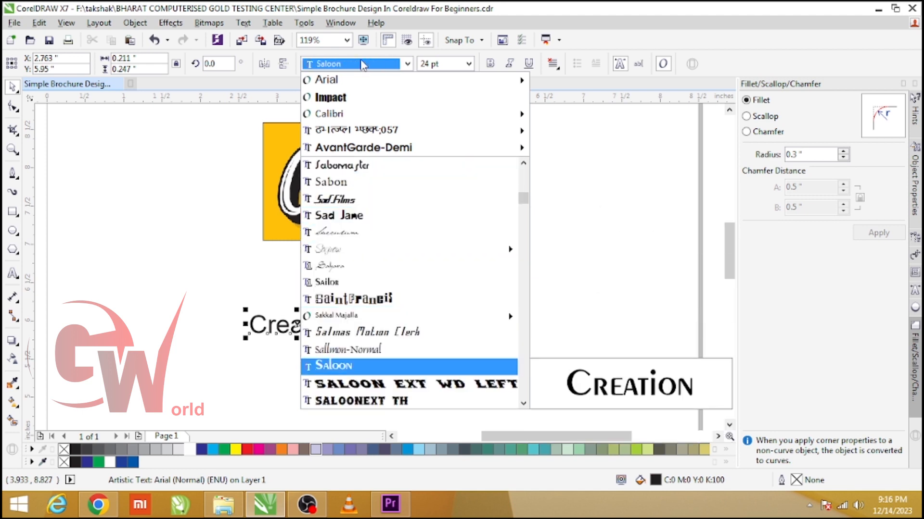
key(Down)
key(Down)
key(Down)
key(Down)
key(Down)
key(Down)
key(Down)
key(Down)
key(Down)
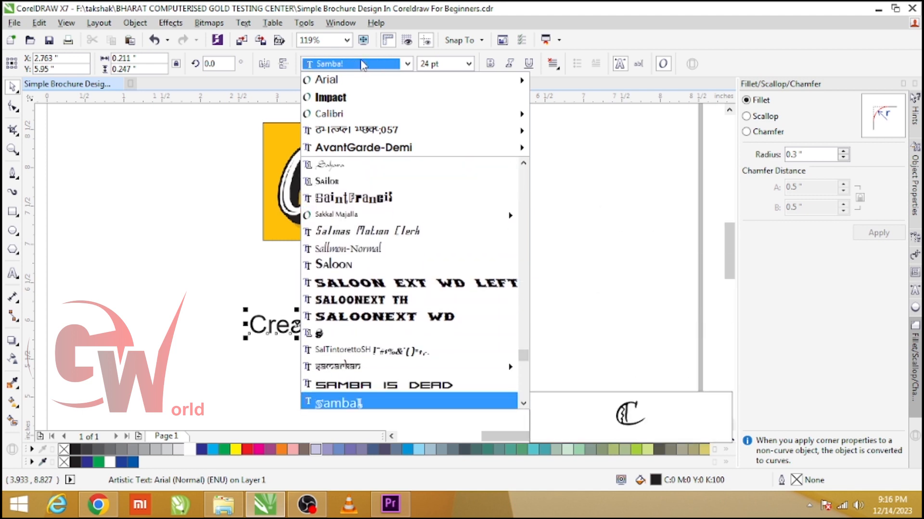
key(Down)
key(Down)
key(Down)
key(Down)
key(Down)
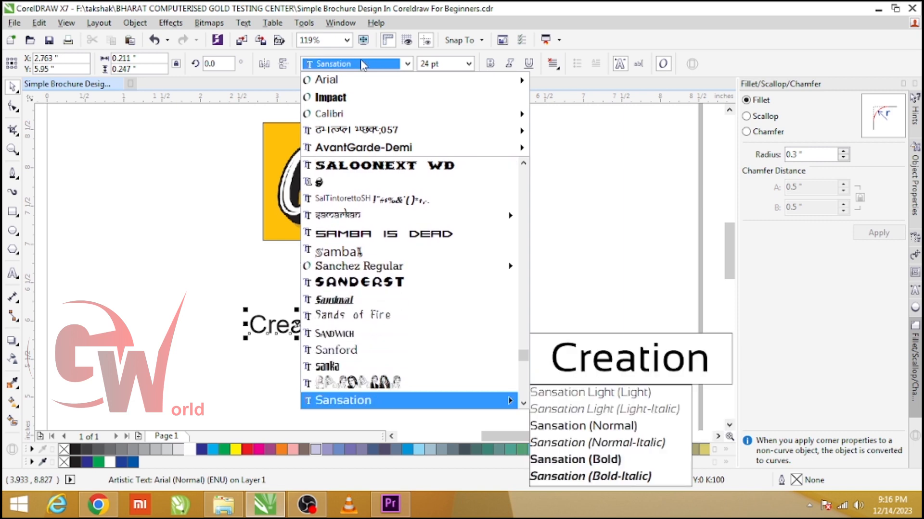
scroll(354, 332, down, 5)
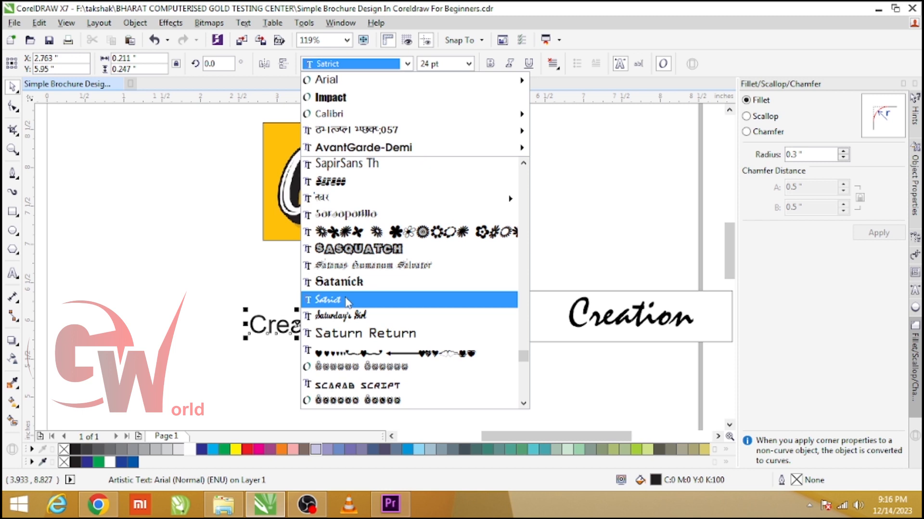
click(348, 302)
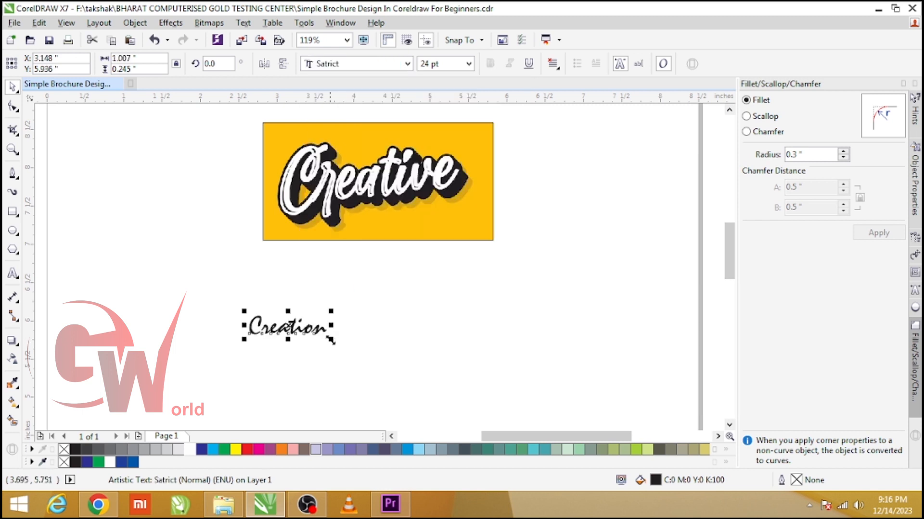
Enlarge the Creation text to about 55 pt and change its font to Signet Roundhand ATT
drag(331, 340, 431, 373)
click(355, 63)
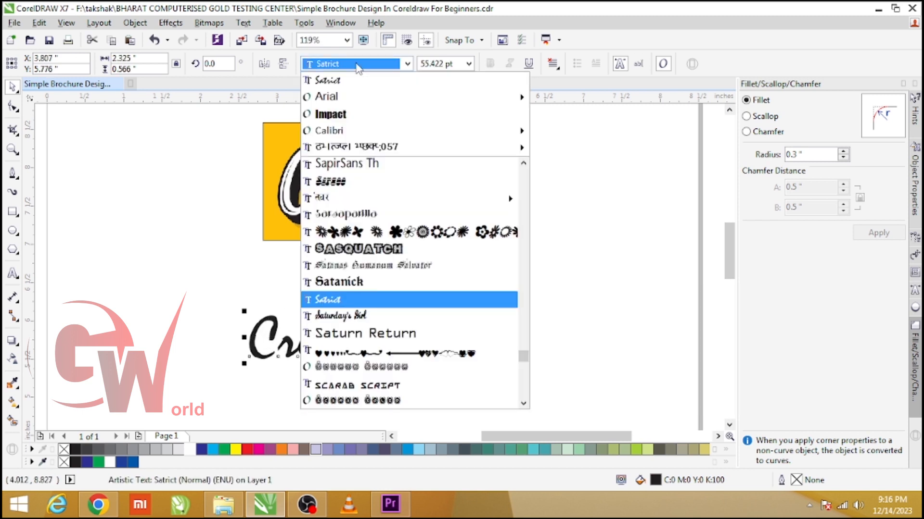
key(Down)
key(Down)
key(Down)
key(Down)
key(Down)
key(Down)
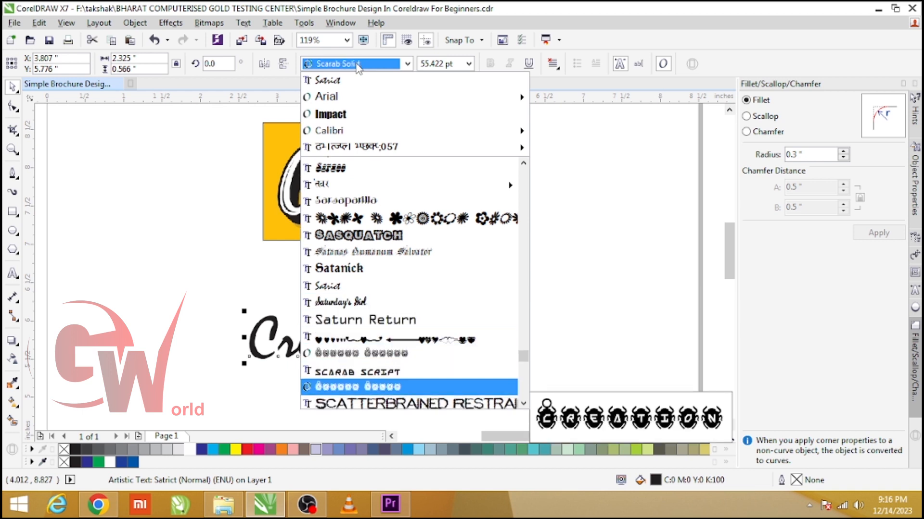
key(Down)
key(Down)
key(Down)
key(Down)
key(Down)
key(Down)
key(Down)
key(Down)
key(Down)
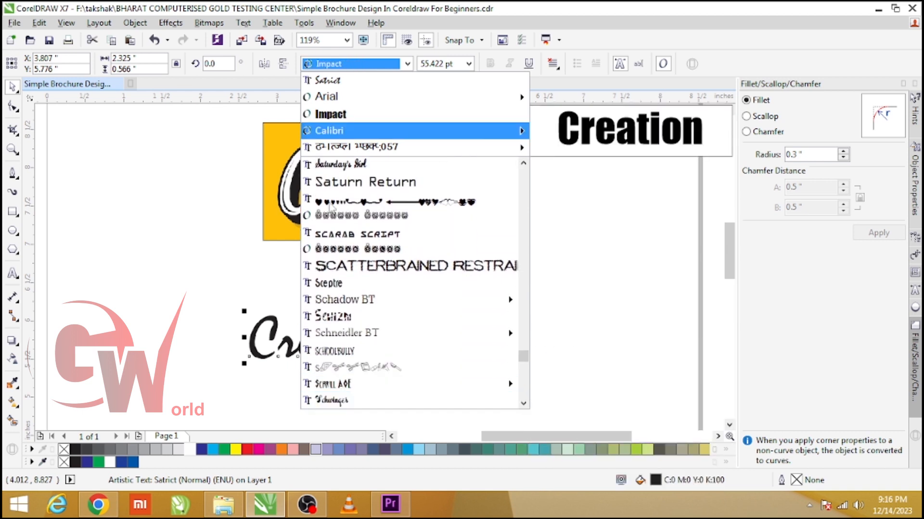
scroll(337, 365, down, 5)
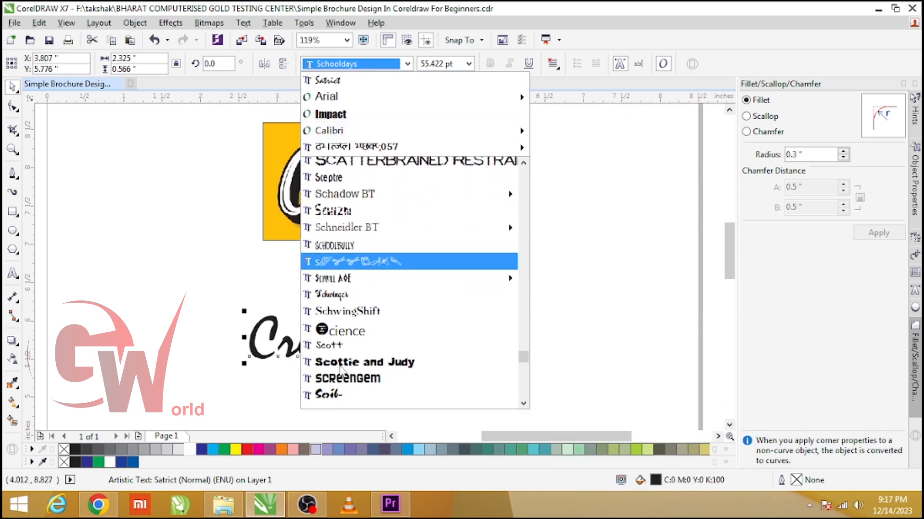
scroll(347, 322, down, 3)
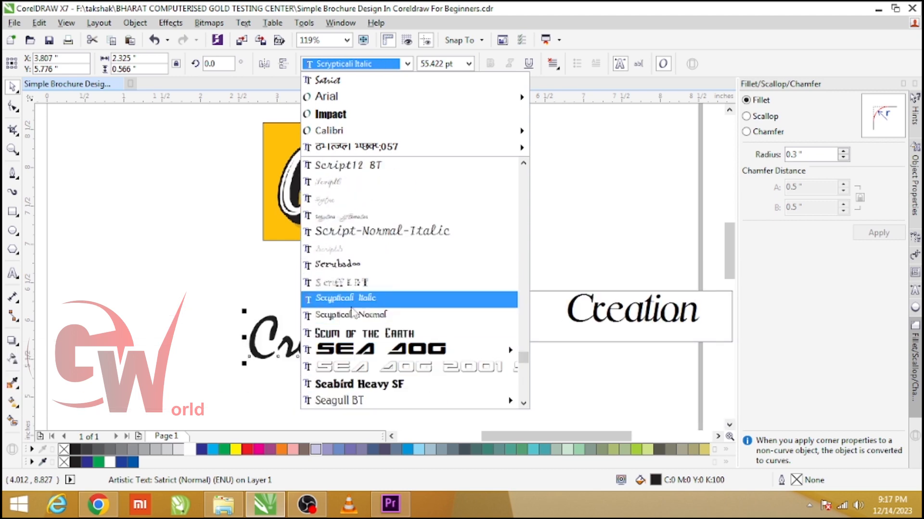
scroll(353, 313, down, 6)
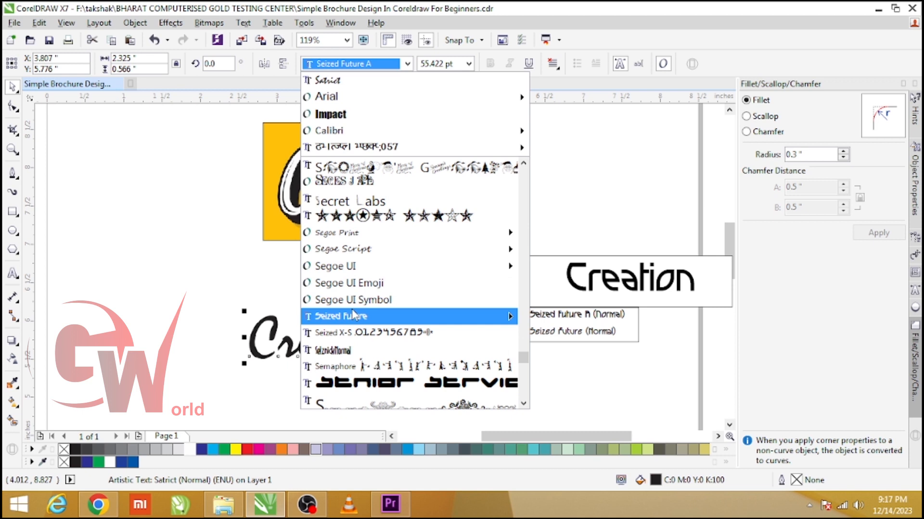
text(Signet Roundhand ATT)
key(Down)
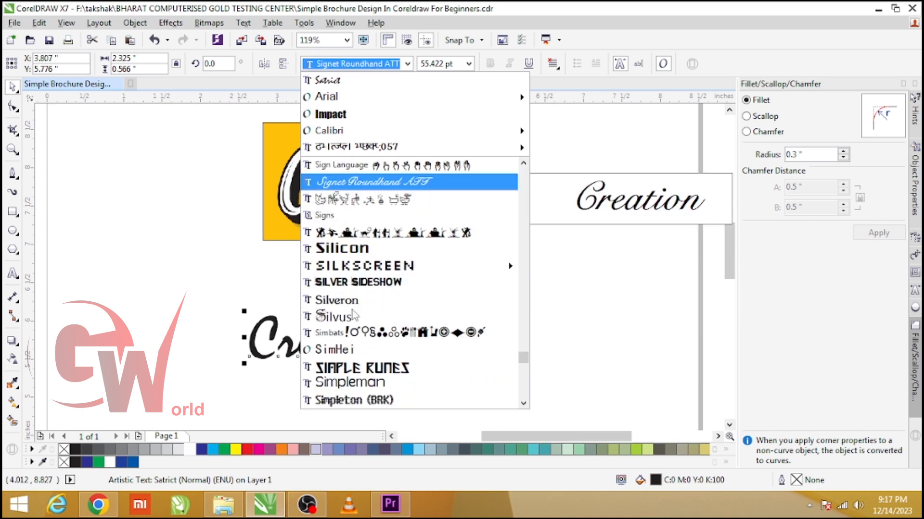
key(Return)
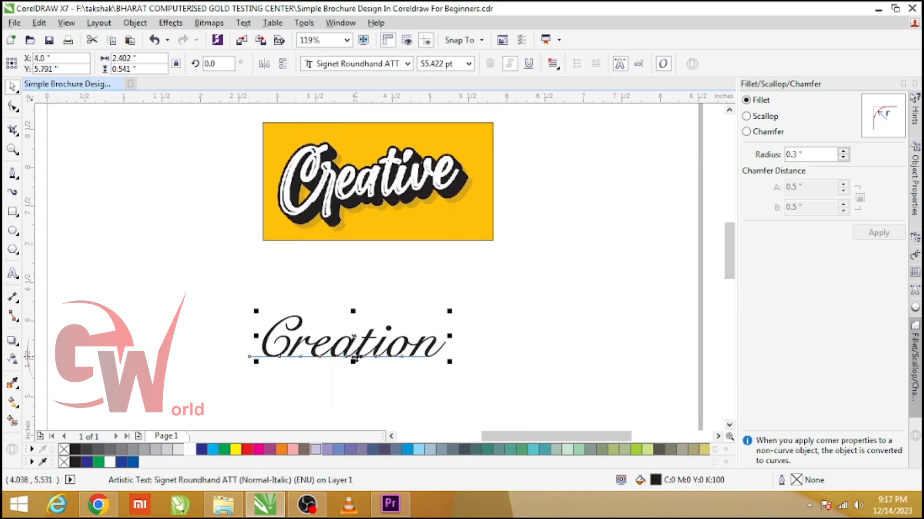
Move the Creation text up to just below the yellow Creative banner, roughly centred under it
drag(354, 357, 373, 308)
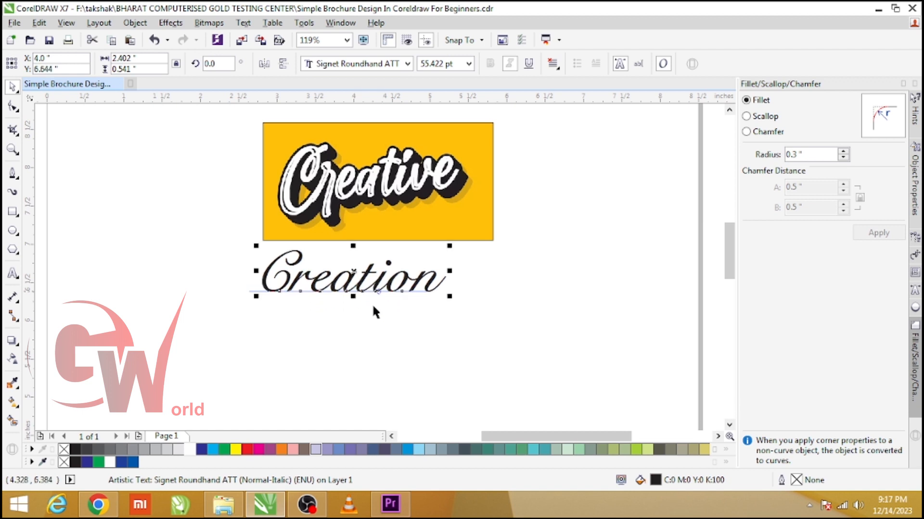
click(375, 312)
key(z)
drag(216, 113, 564, 373)
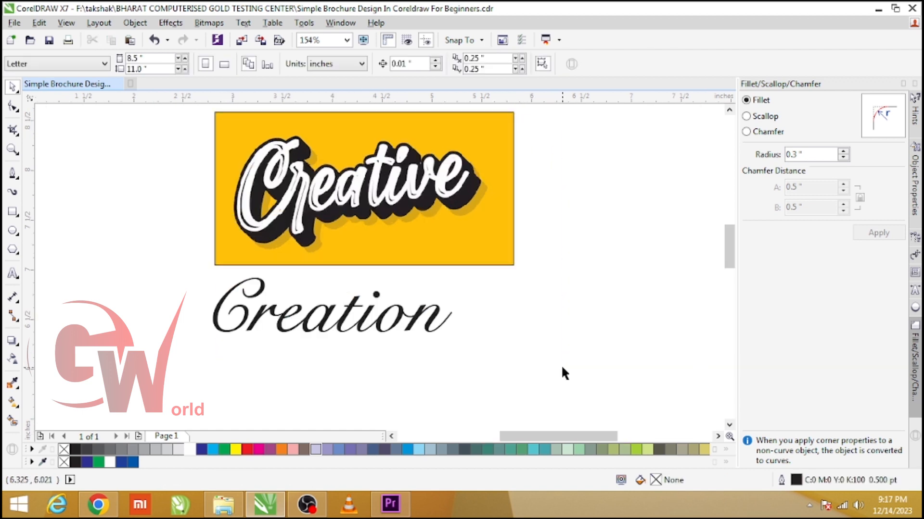
click(344, 332)
drag(344, 332, 371, 346)
click(361, 359)
Duplicate the Creative banner directly below the original, behind the Creation text, and remove the copy's contents
drag(395, 224, 407, 384)
right_click(407, 384)
key(ctrl+2)
key(Delete)
click(391, 371)
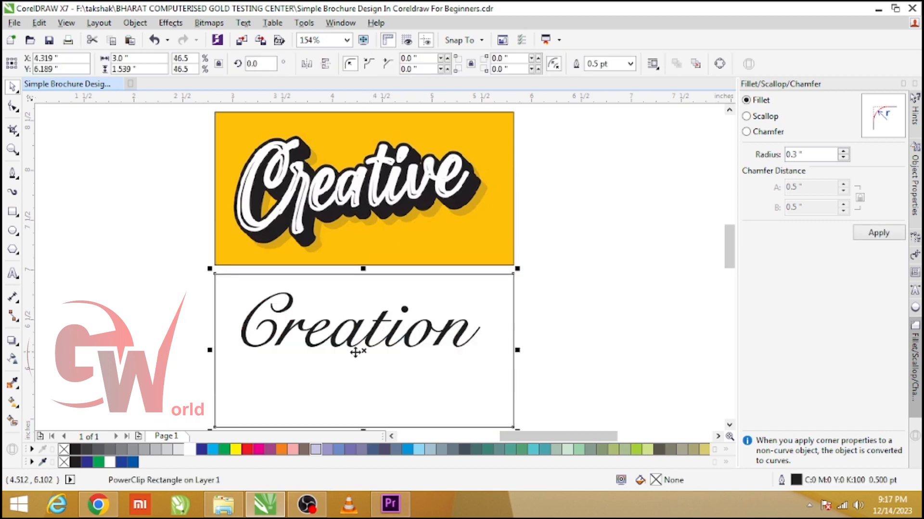
Fill the empty duplicate frame with yellow (C:0 M:20 Y:100 K:0) and shift the Creation text slightly within it
click(725, 448)
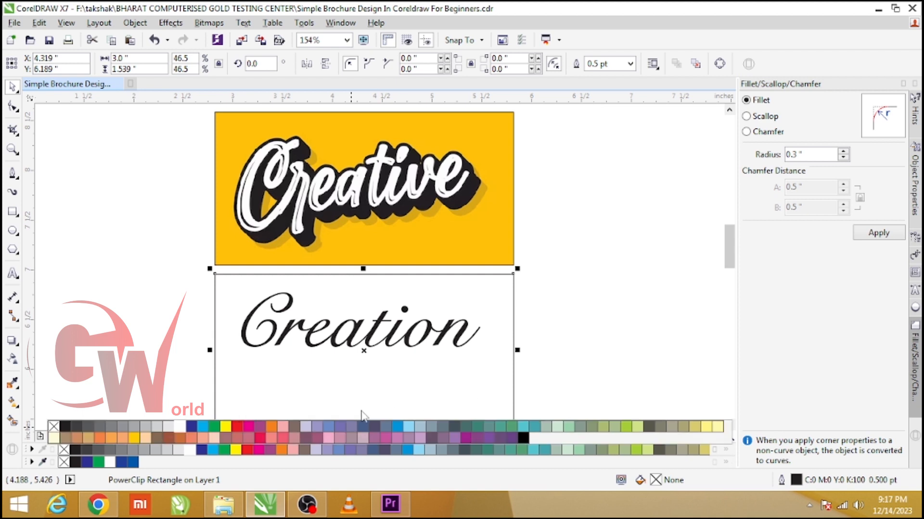
click(134, 438)
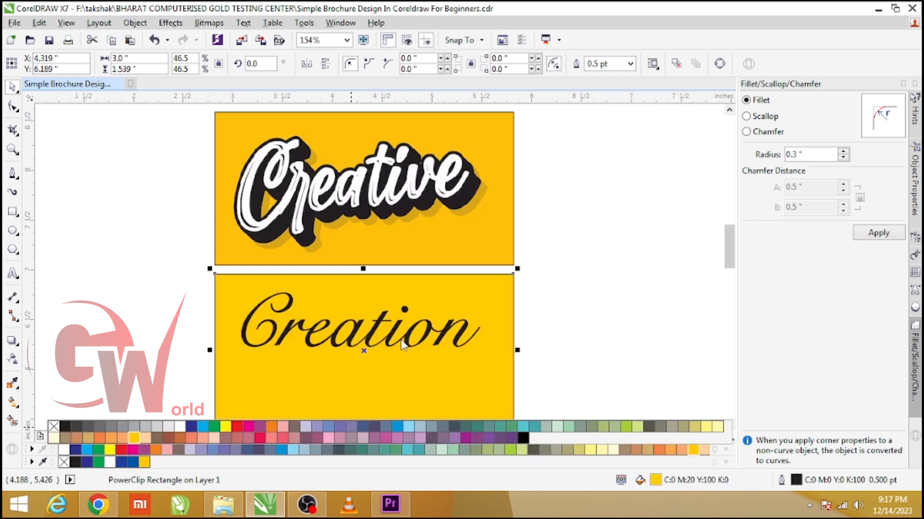
click(409, 342)
drag(409, 342, 417, 348)
click(418, 348)
click(614, 318)
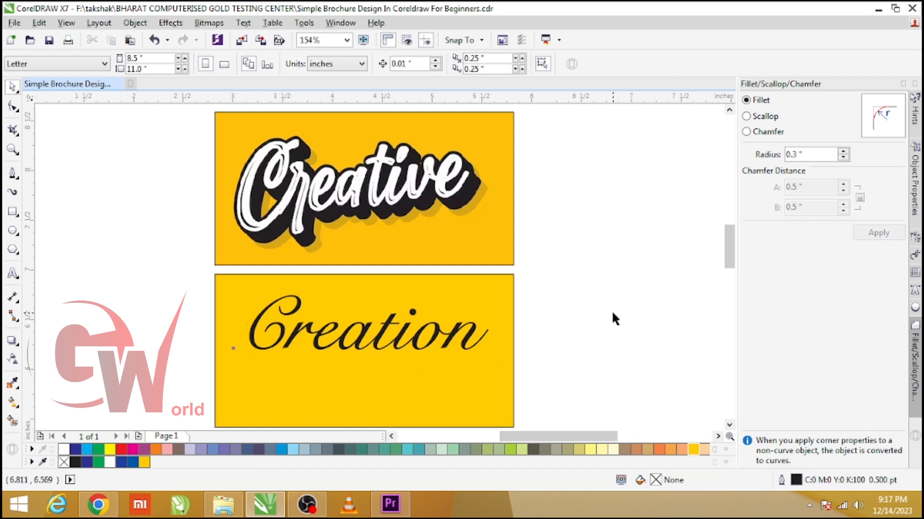
Place a copy of the Creation text exactly behind the original and give it a white fill and white outline
click(384, 338)
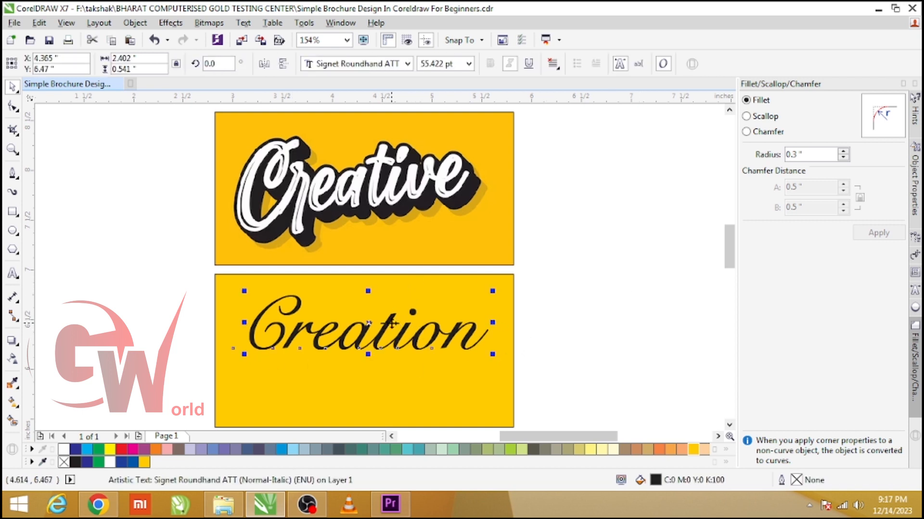
drag(392, 325, 422, 292)
key(ctrl+z)
click(111, 462)
right_click(111, 462)
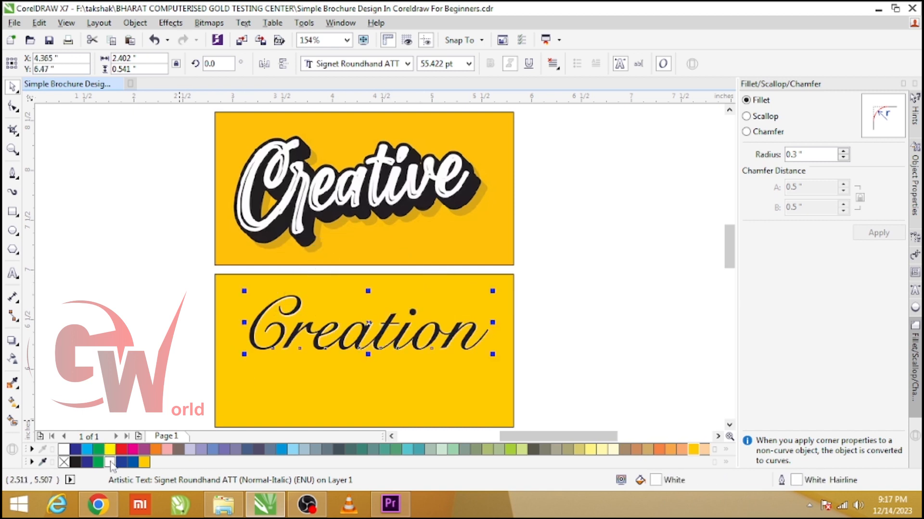
Try outline widths of 4 pt and 6 pt on the white Creation copy
key(F12)
double_click(356, 163)
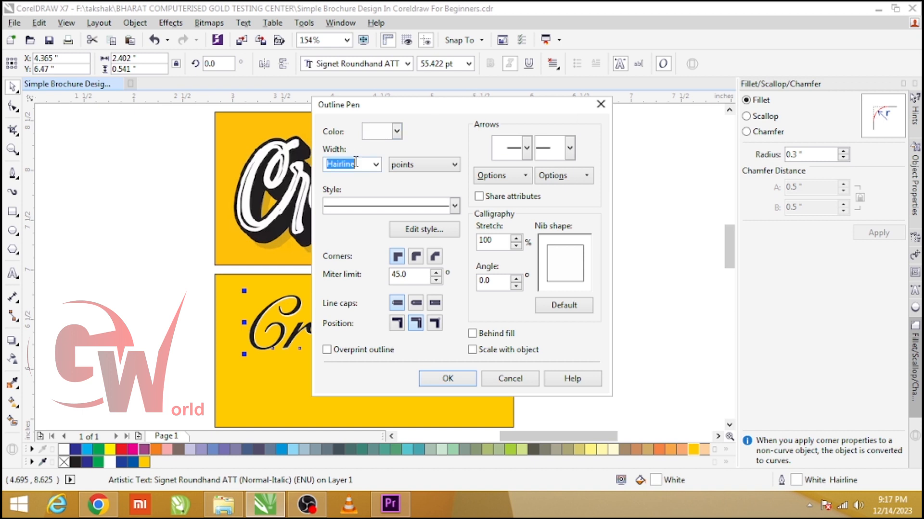
text(4)
key(Return)
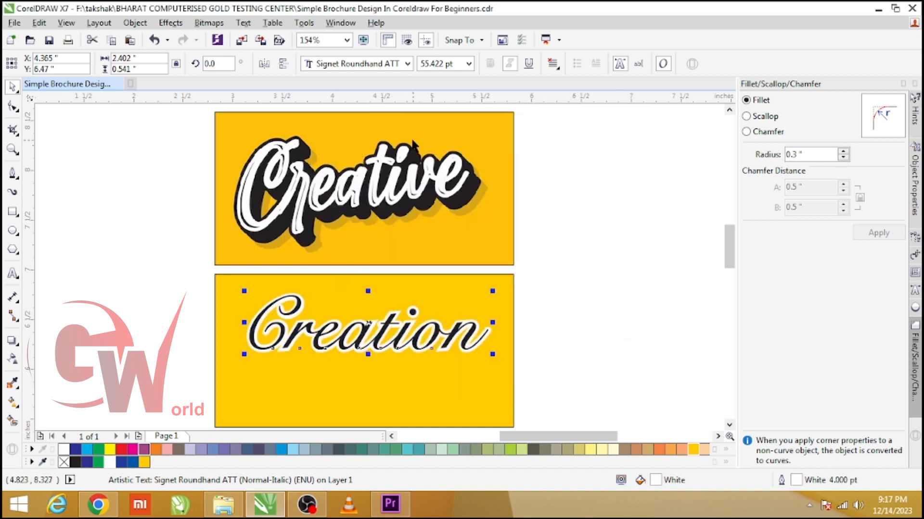
key(F12)
double_click(361, 168)
key(Return)
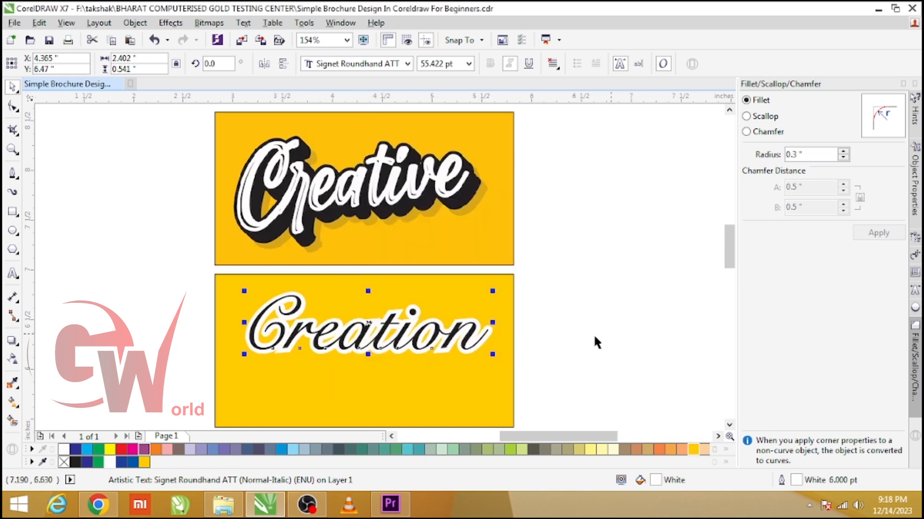
drag(472, 353, 491, 367)
key(ctrl+z)
Set the white Creation copy's outline width to 5 pt
key(F12)
click(351, 165)
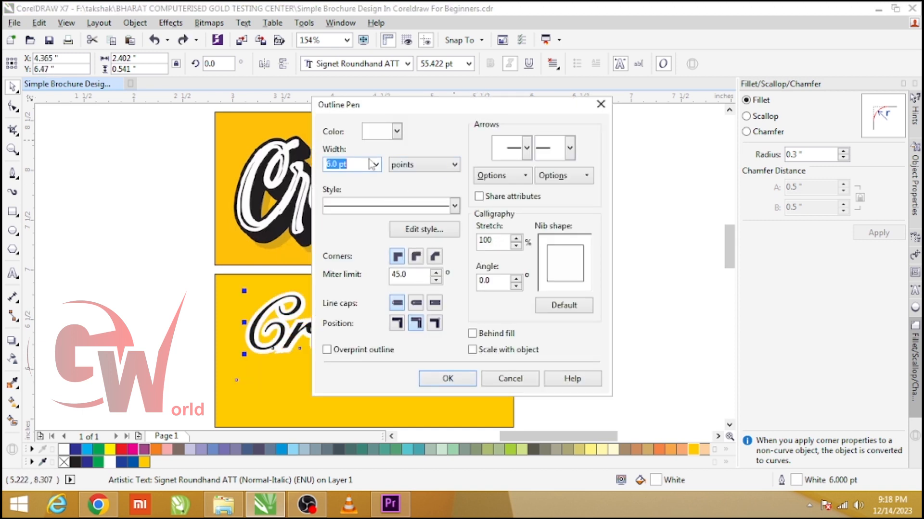
text(5)
key(Return)
Place a second copy of the white Creation text behind it and give that copy a black 7 pt outline
drag(454, 355, 636, 409)
key(ctrl+z)
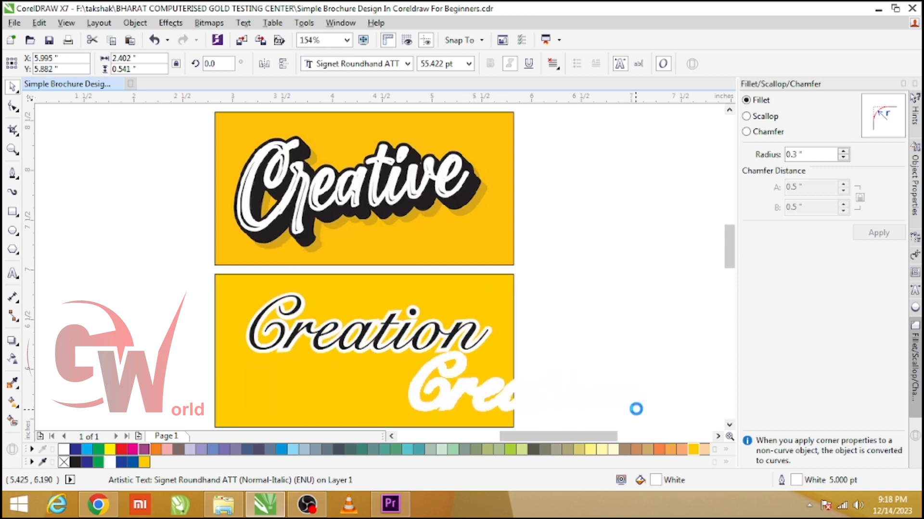
key(ctrl+z)
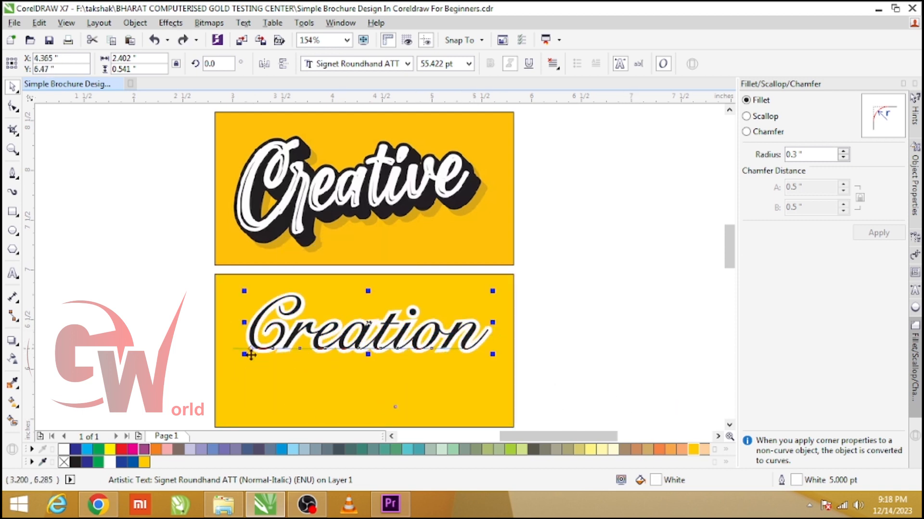
right_click(76, 462)
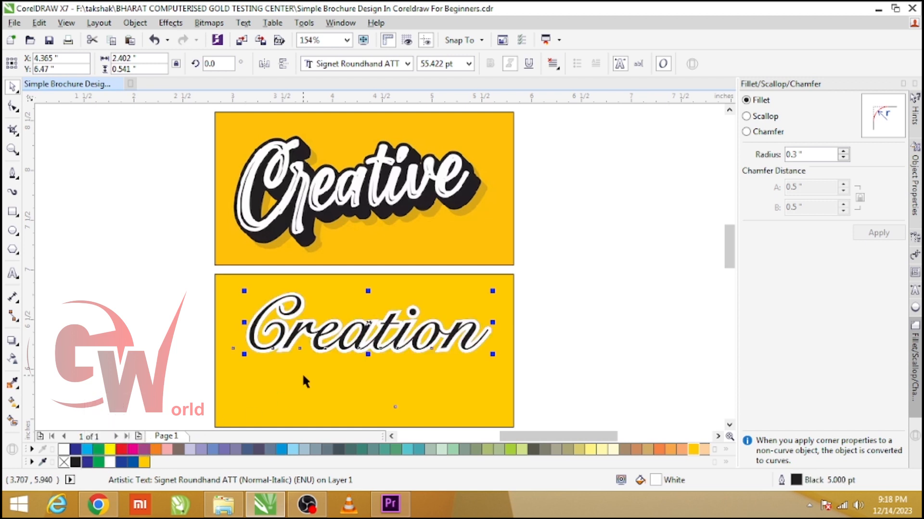
key(F12)
text(7)
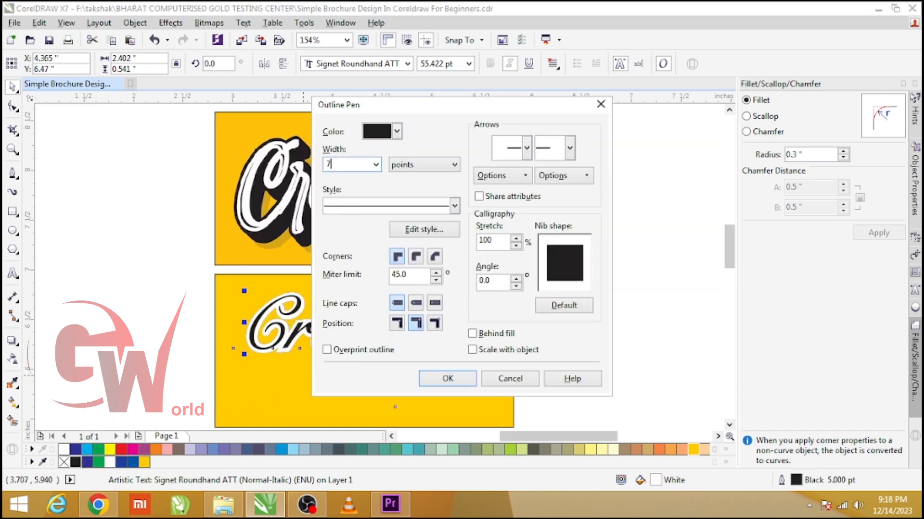
key(Return)
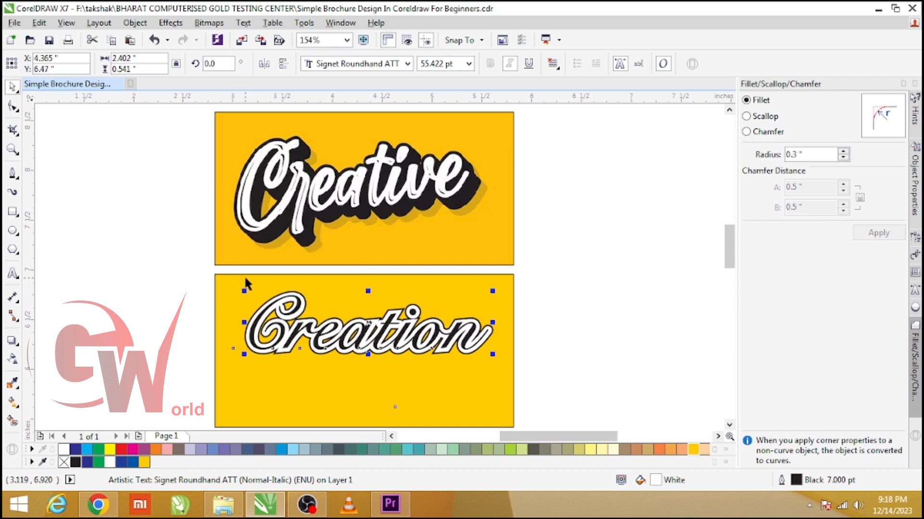
Try a 1 pt white outline on the front black Creation text
key(Escape)
scroll(291, 342, up, 2)
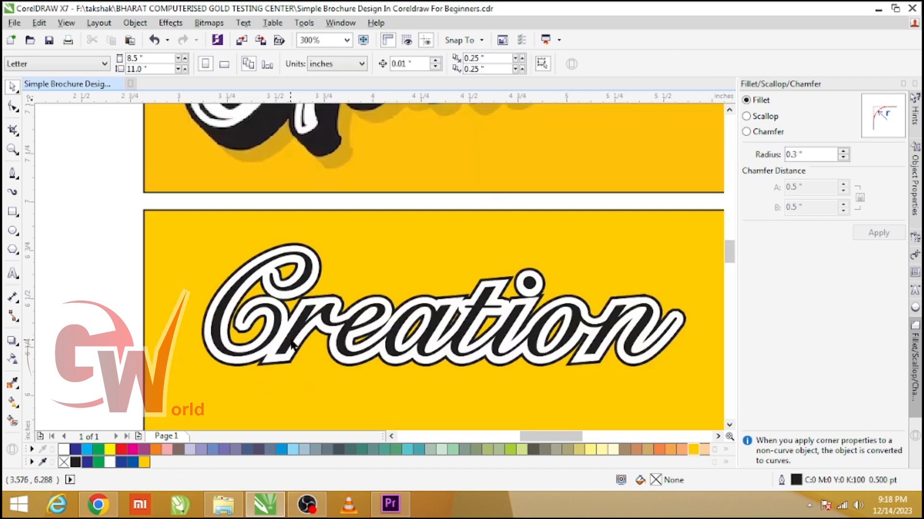
click(299, 330)
key(F12)
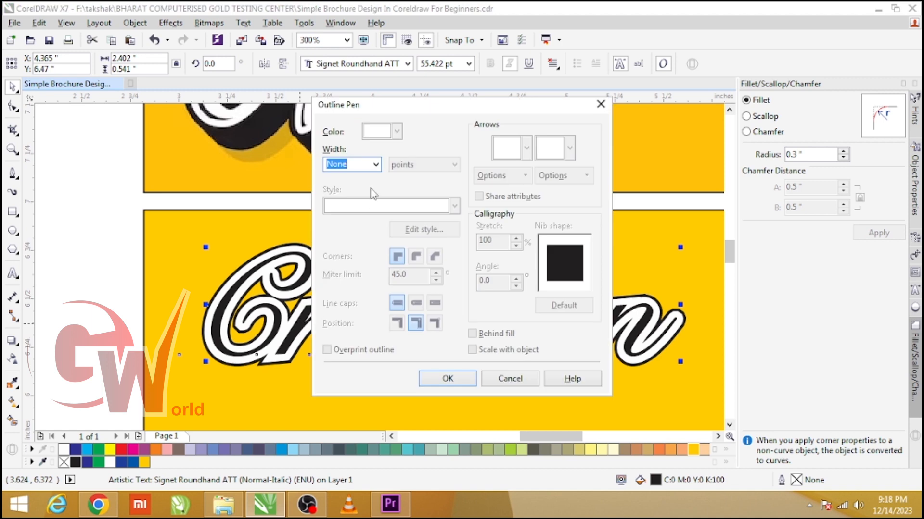
click(501, 379)
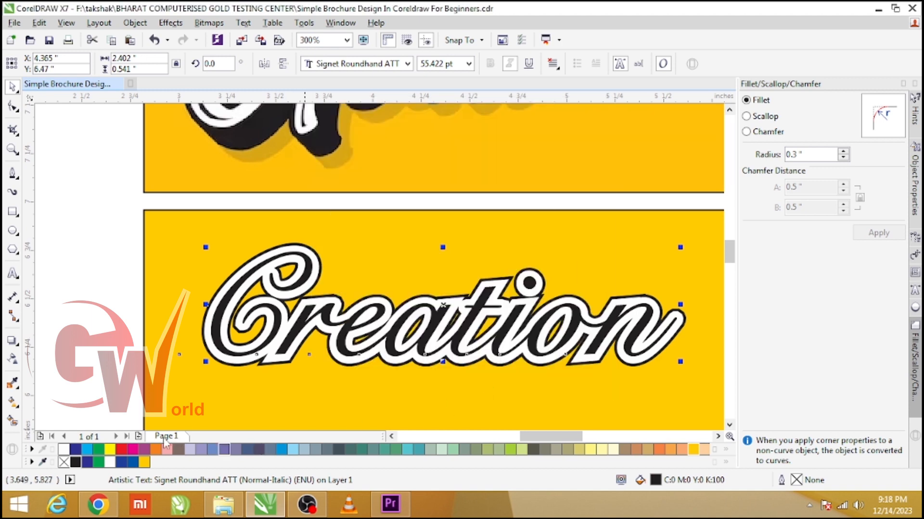
right_click(110, 462)
key(F12)
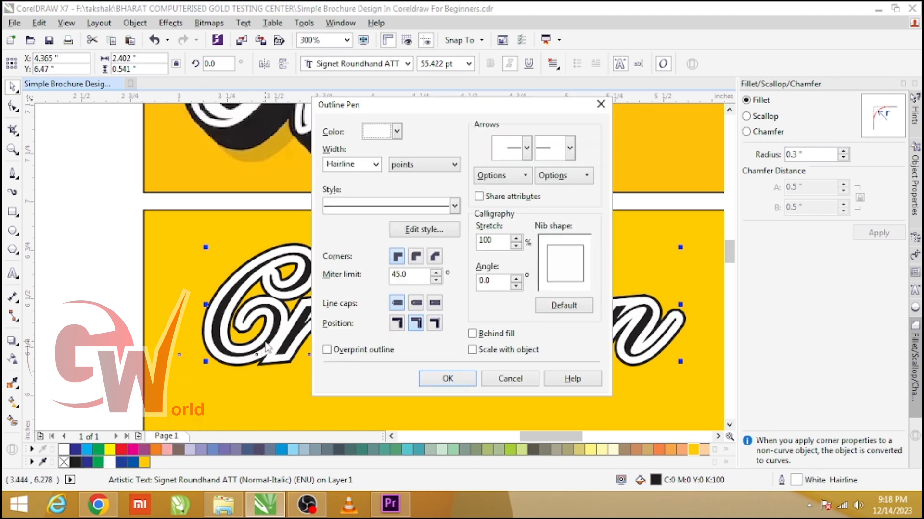
double_click(360, 167)
text(1)
key(Return)
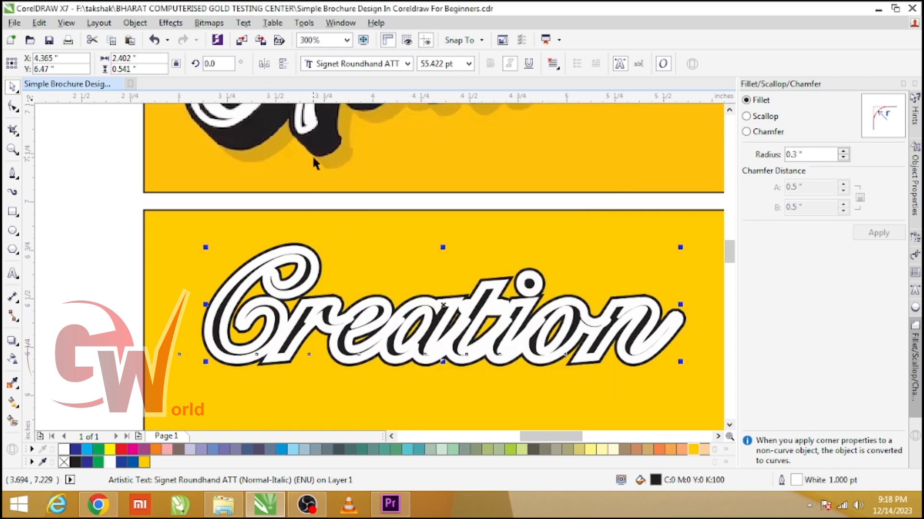
Try a 1.5 pt outline width on the front Creation text
scroll(374, 318, down, 2)
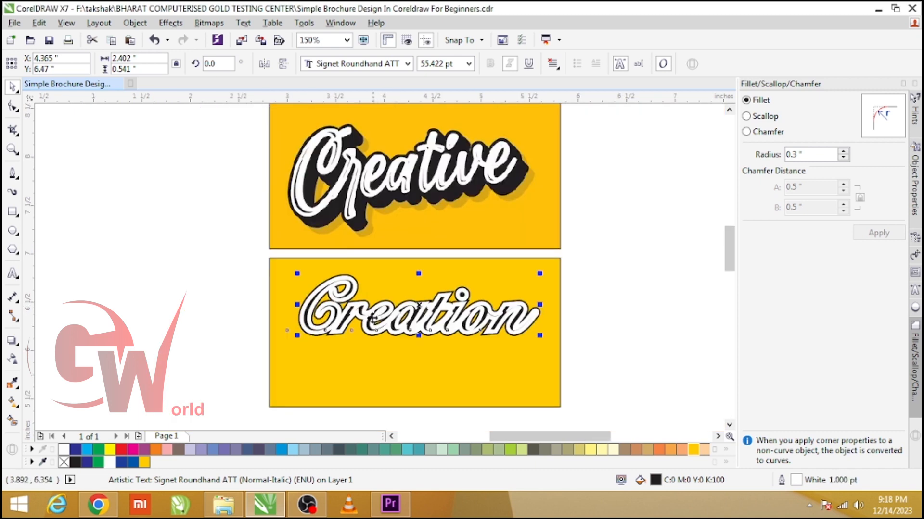
key(F12)
double_click(350, 165)
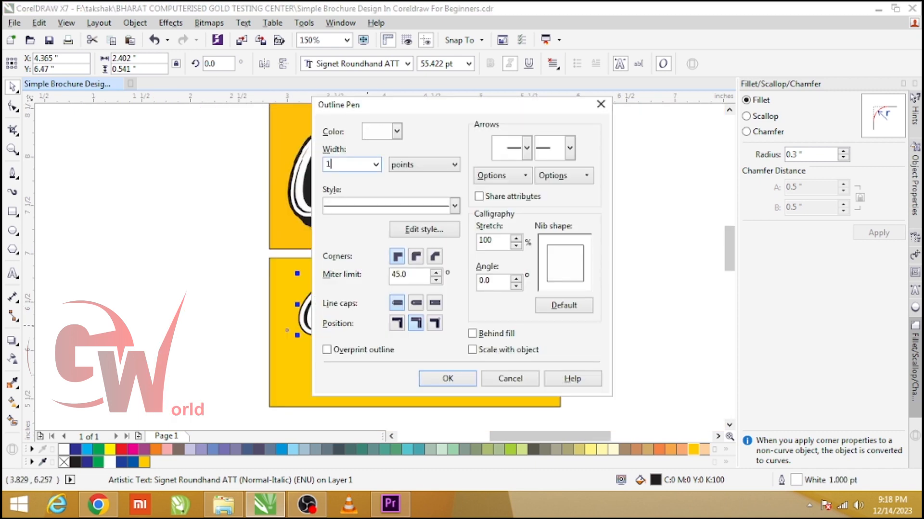
text(1.5)
key(Return)
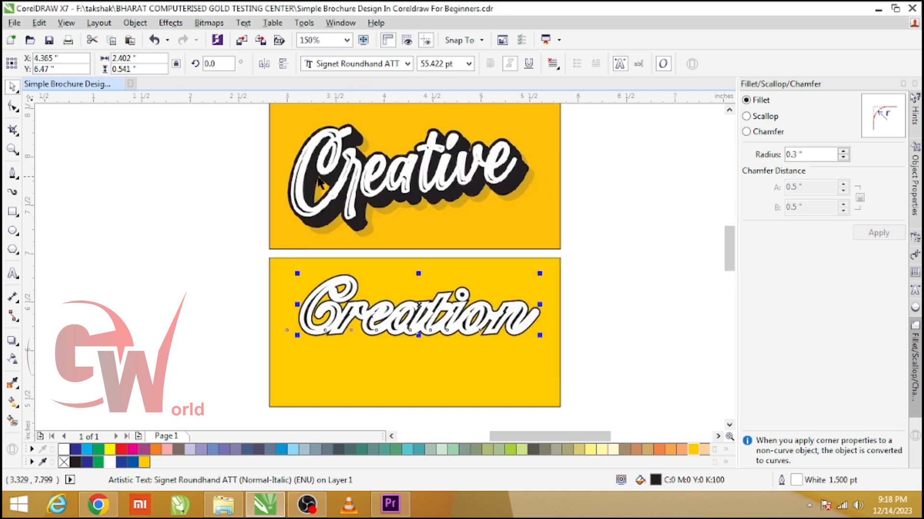
click(611, 296)
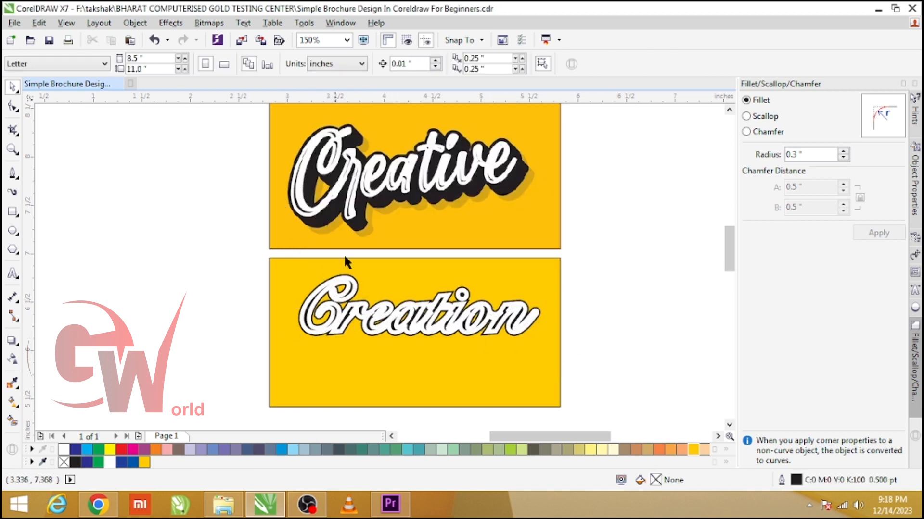
Try a 2 pt outline width on the front Creation text
click(369, 331)
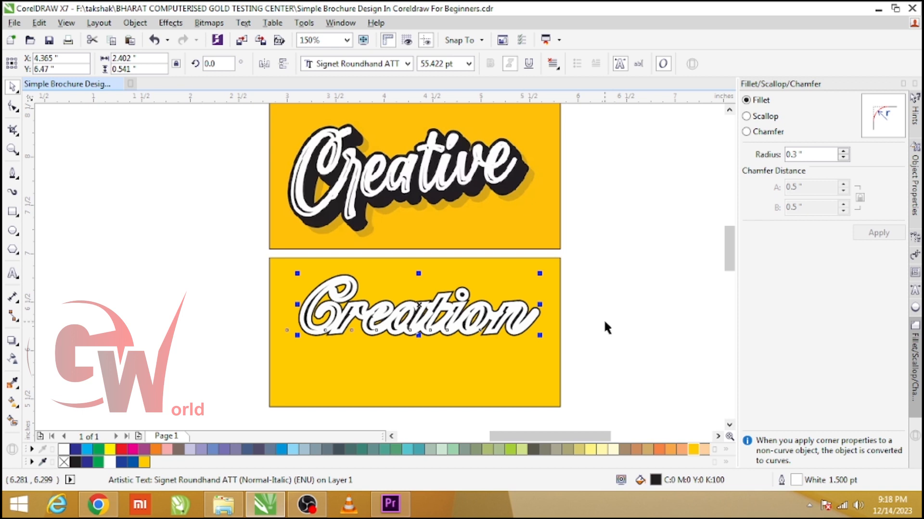
key(Delete)
key(ctrl+z)
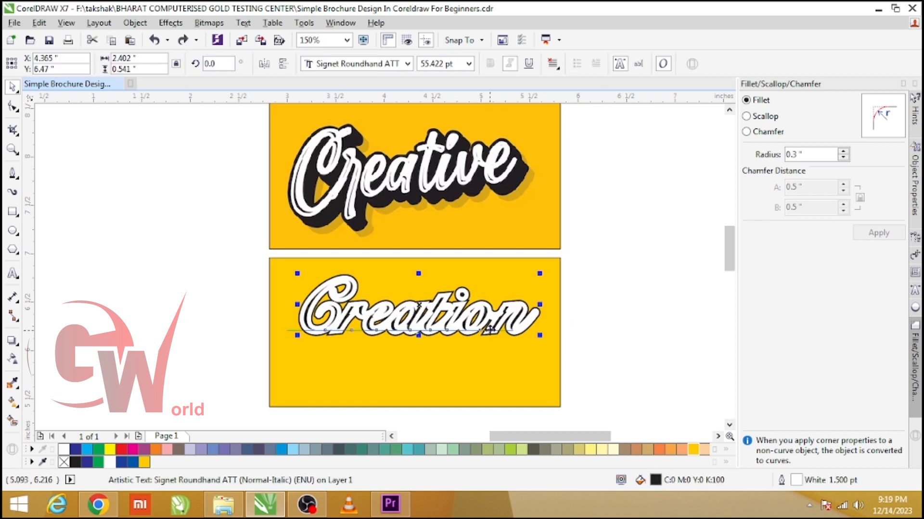
key(F12)
double_click(356, 163)
text(2)
key(Return)
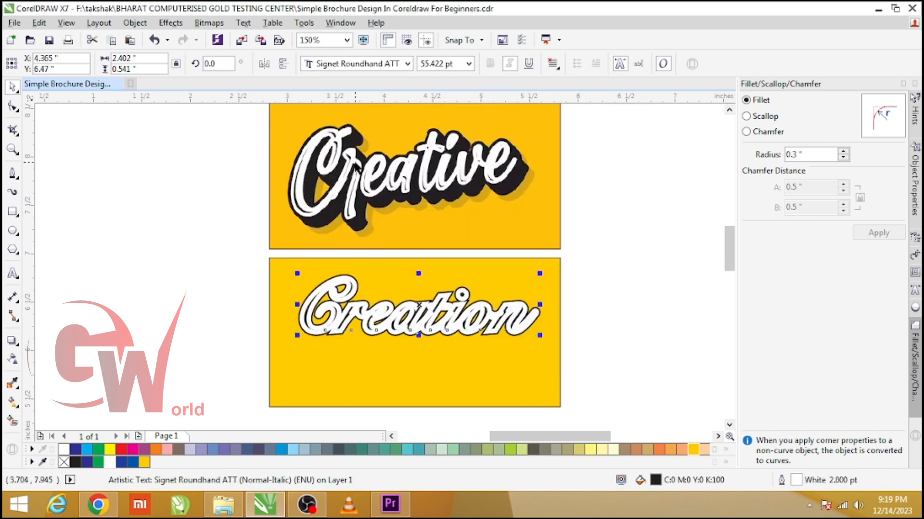
Undo the outline width changes made to the front Creation text
key(ctrl+z)
key(ctrl+z)
key(ctrl+z)
key(ctrl+z)
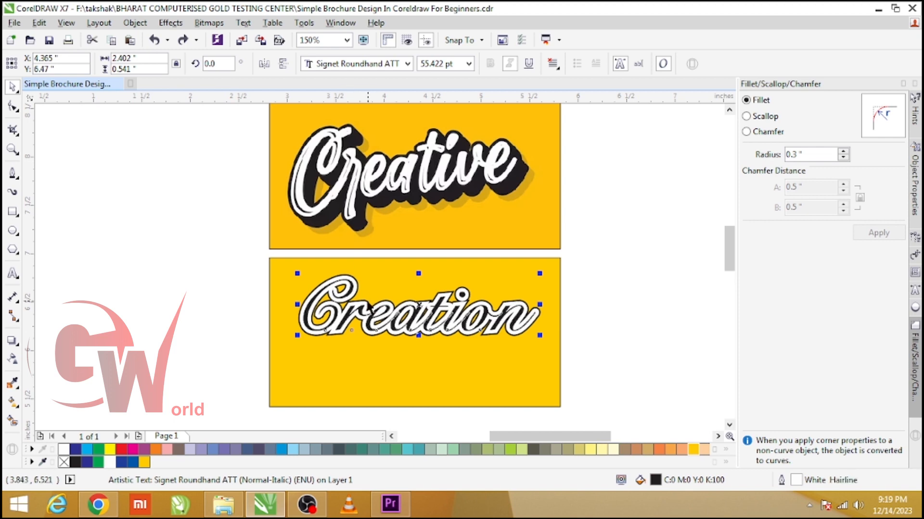
Place a 5 pt outlined Creation copy behind the lettering at X 4.404", Y 6.327", with a black fill and black outline
drag(169, 200, 575, 358)
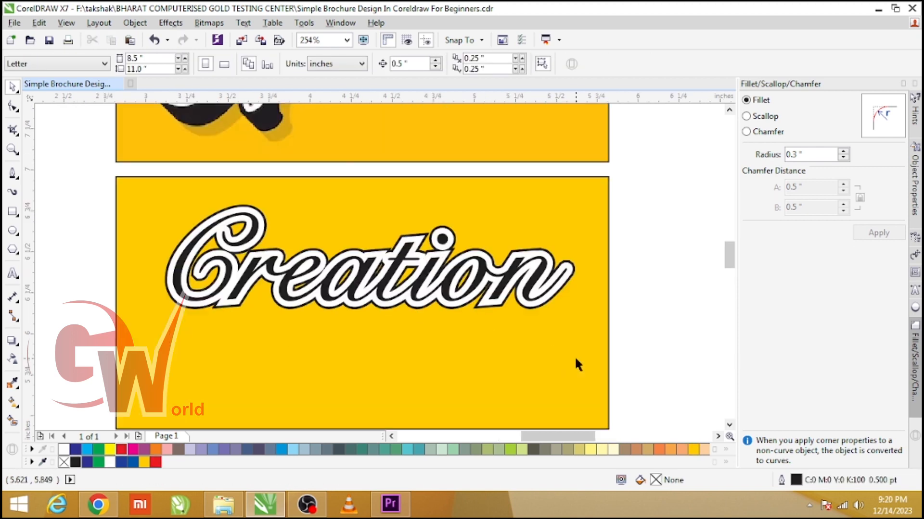
scroll(355, 337, down, 2)
scroll(341, 316, up, 2)
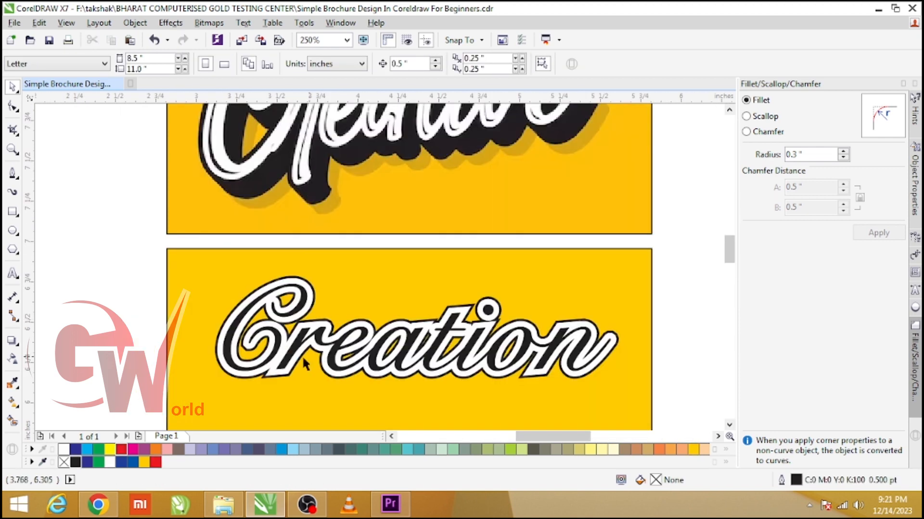
drag(265, 378, 219, 344)
key(ctrl+z)
scroll(274, 410, up, 4)
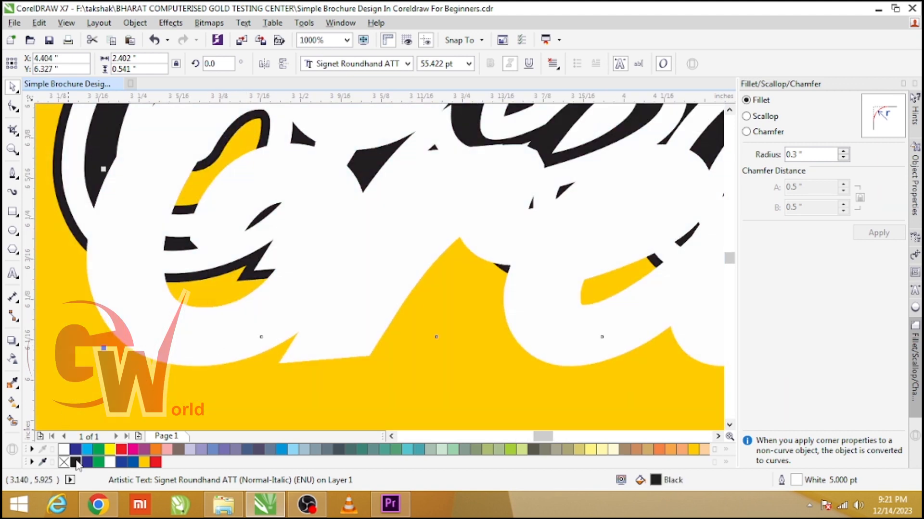
right_click(76, 463)
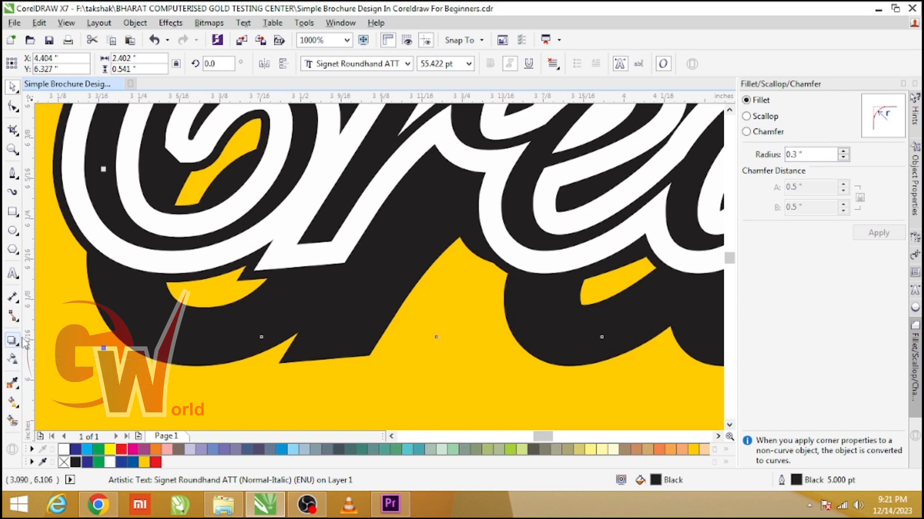
Try a 20-step Blend between the white Creation copy and the offset black copy
click(17, 366)
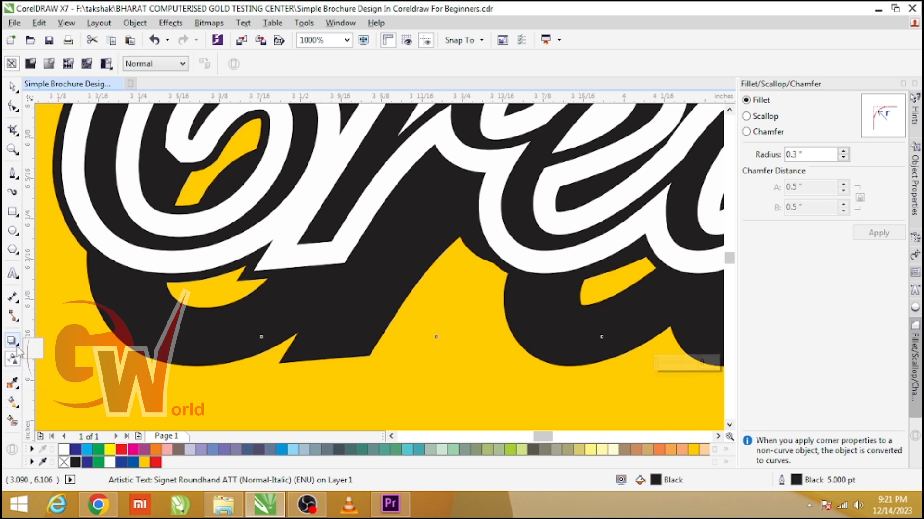
click(17, 321)
click(17, 344)
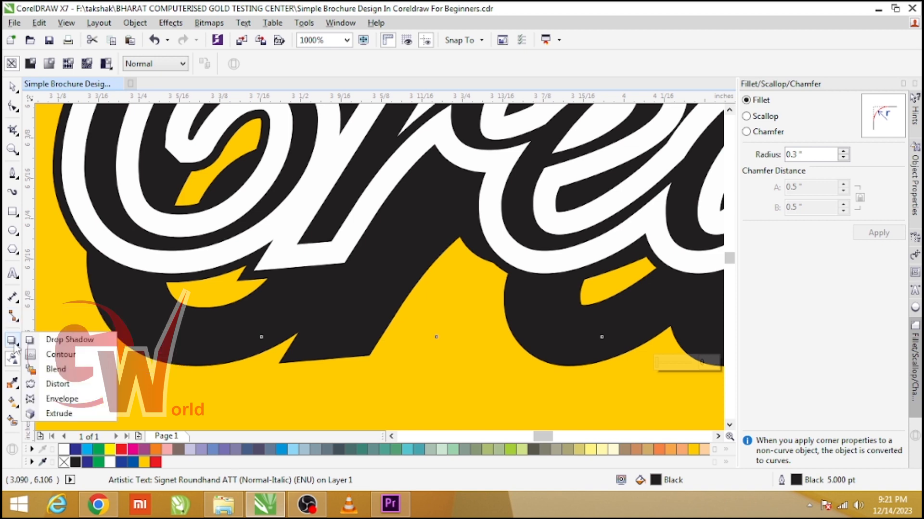
click(55, 368)
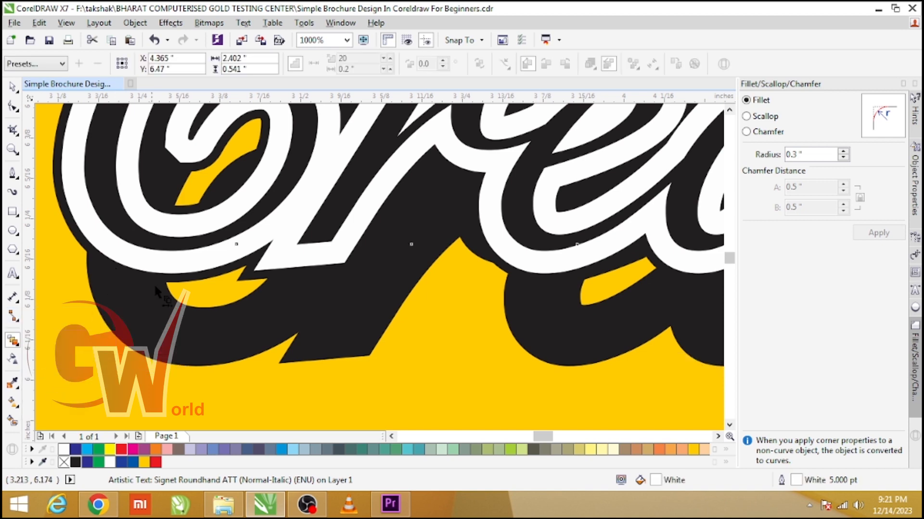
drag(154, 284, 187, 333)
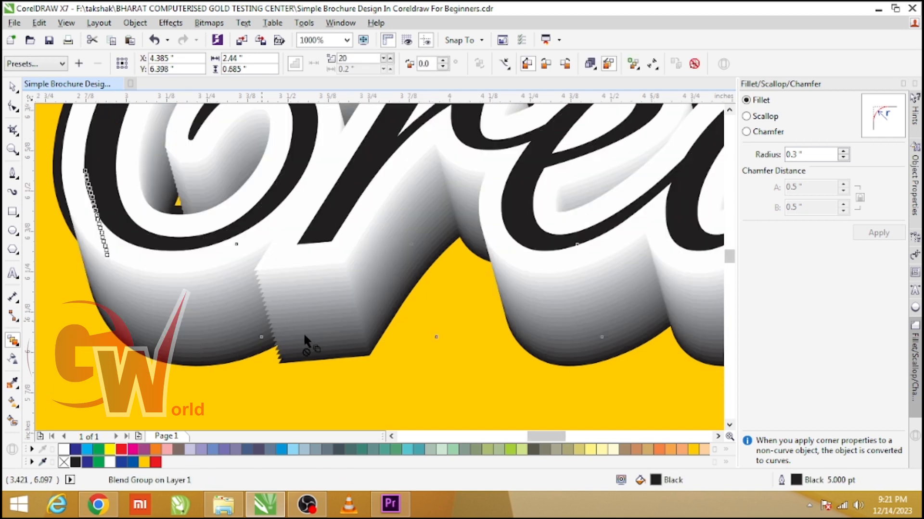
scroll(305, 337, down, 2)
scroll(344, 270, down, 2)
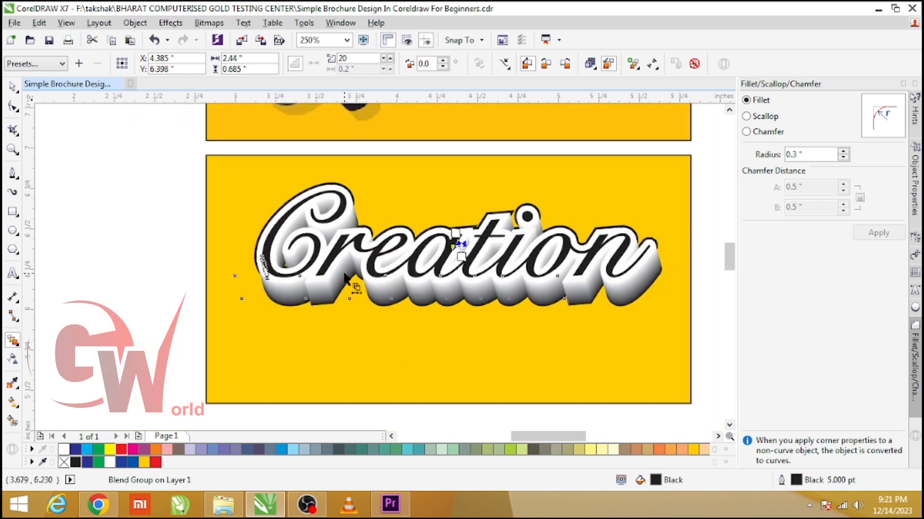
key(ctrl+z)
Move the offset black copy and the black 7 pt outline layer down 0.5", clear of the white lettering
click(266, 318)
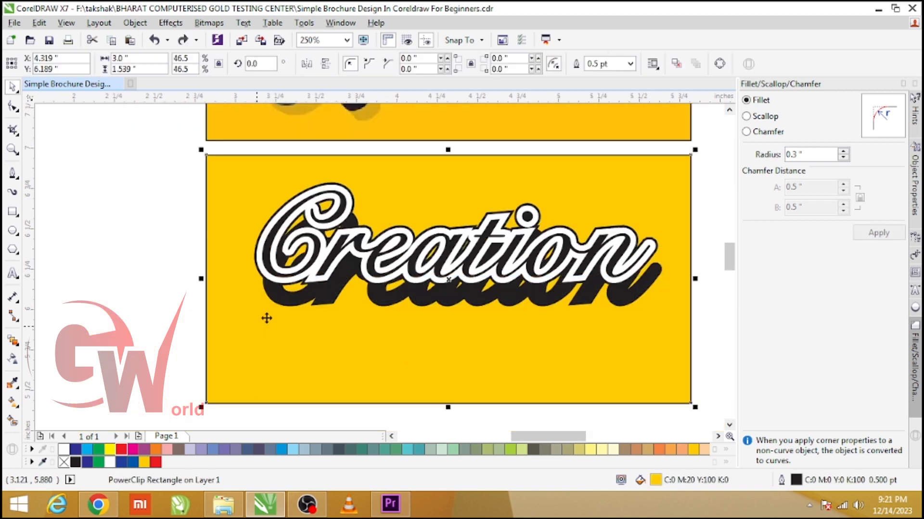
click(281, 301)
key(Down)
click(267, 281)
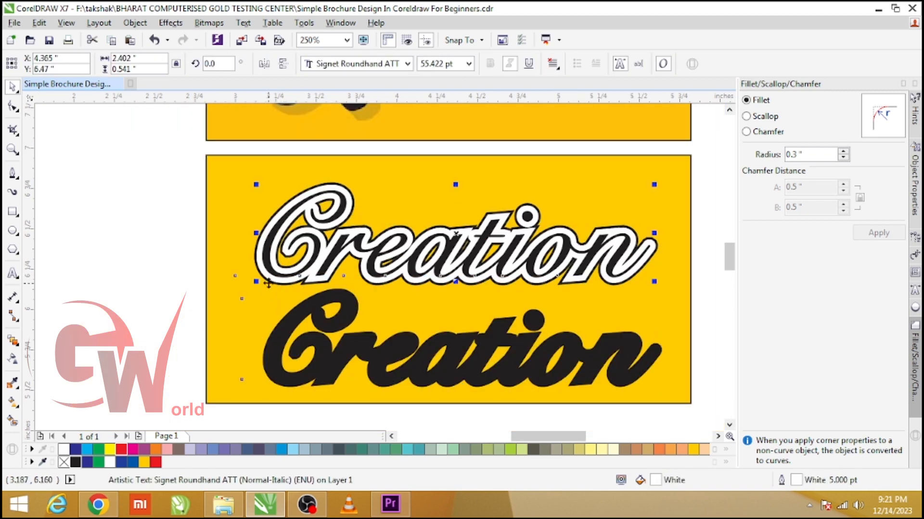
alt+click(268, 283)
key(Down)
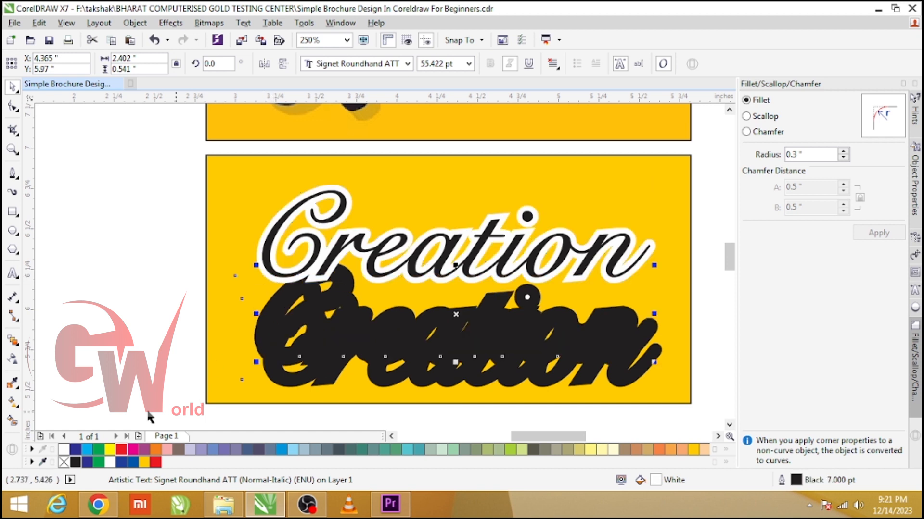
Blend the black 7 pt outline layer with the offset black copy in 20 steps and place the blend back behind the lettering
click(13, 340)
drag(267, 375, 280, 378)
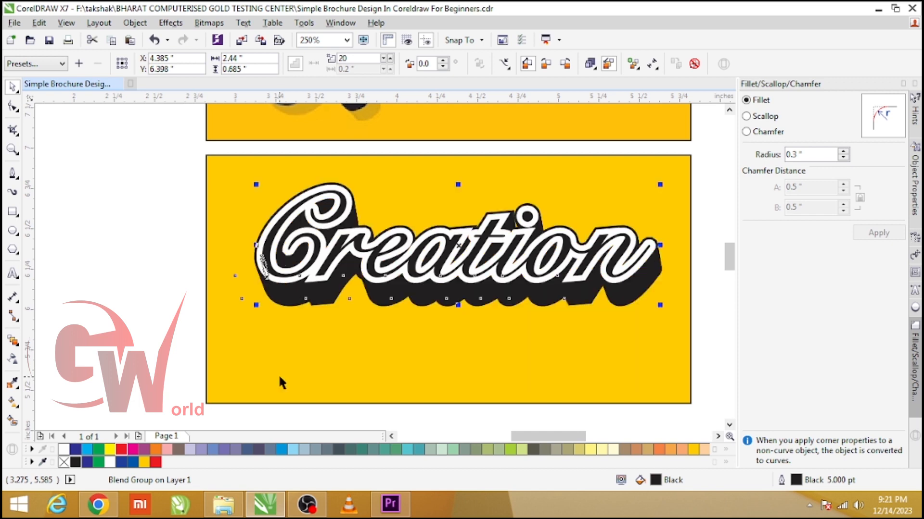
click(291, 319)
scroll(314, 307, up, 2)
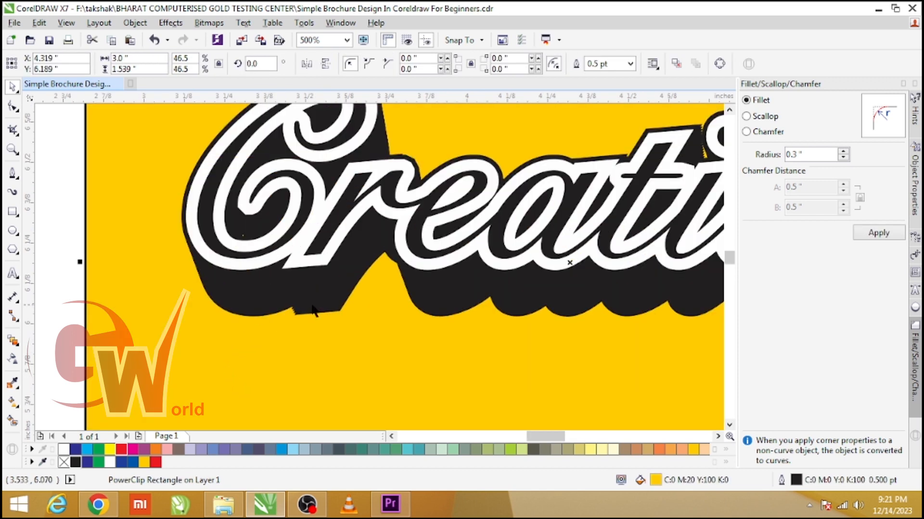
Move the blend's lower control text up to X 4.408", Y 6.383" to shorten the black depth effect
click(305, 313)
click(306, 309)
click(305, 303)
click(306, 308)
click(305, 319)
click(305, 317)
click(305, 313)
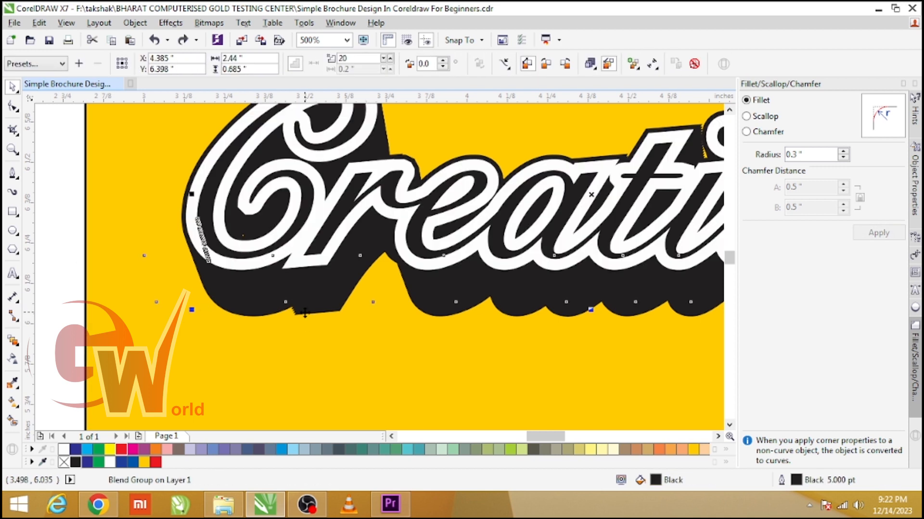
click(305, 312)
click(304, 315)
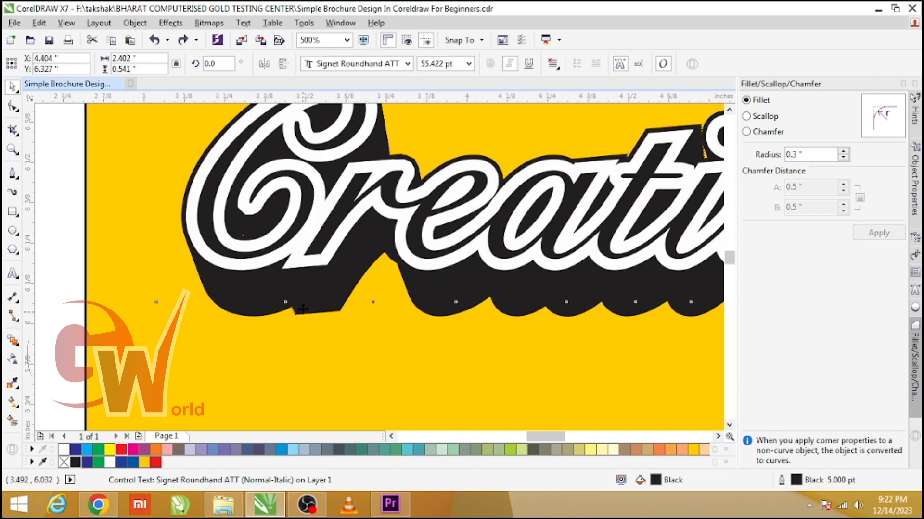
drag(305, 315, 305, 298)
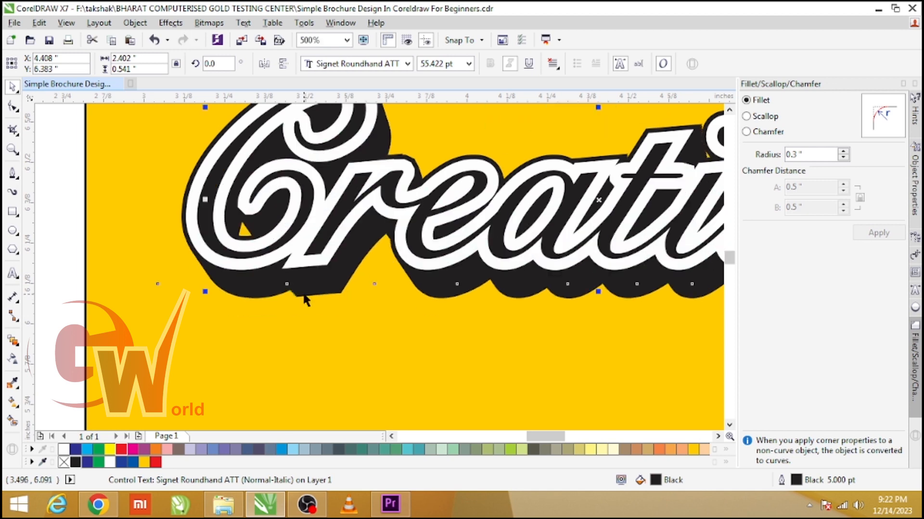
scroll(303, 293, down, 3)
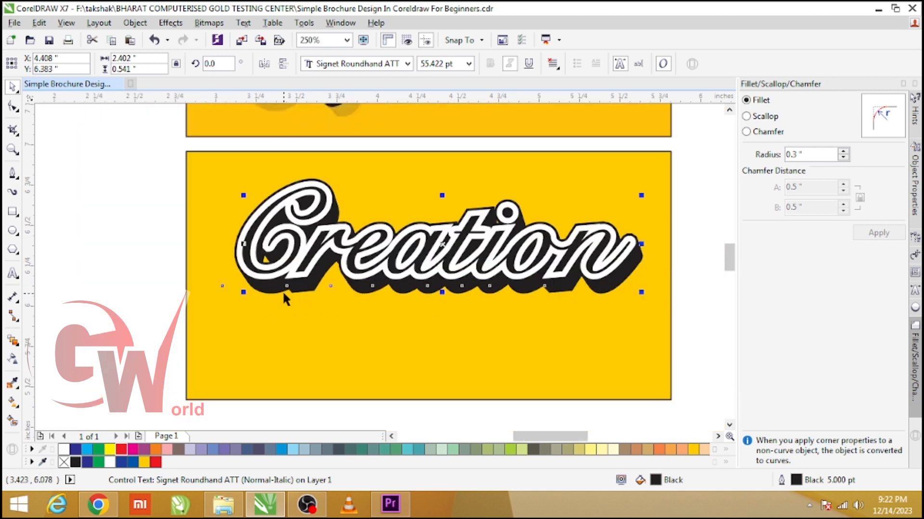
click(155, 218)
scroll(306, 260, down, 2)
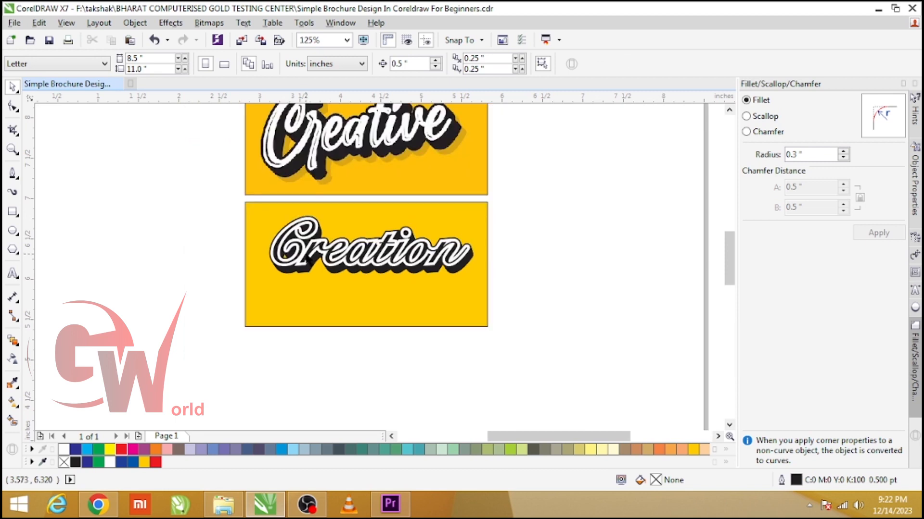
Break the black blend group apart and move the resulting objects down to X 4.371", Y 6.144"
drag(398, 248, 497, 295)
click(245, 330)
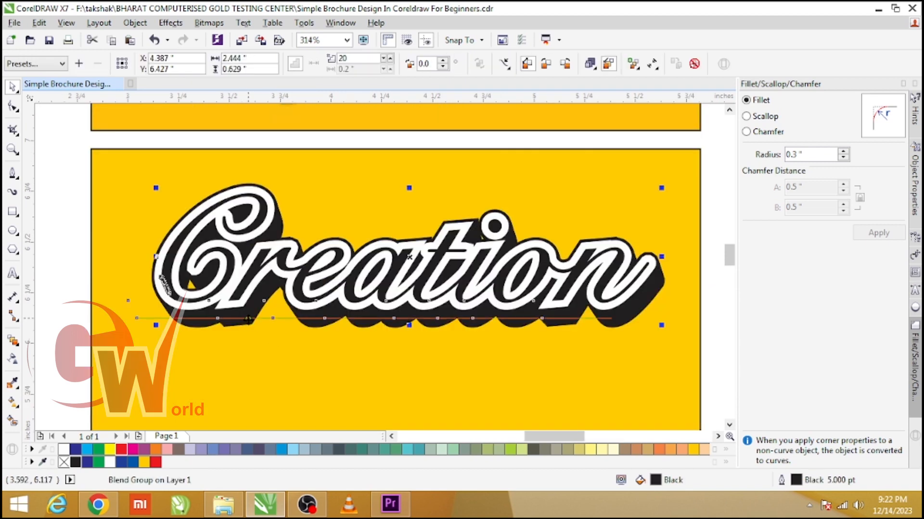
right_click(252, 314)
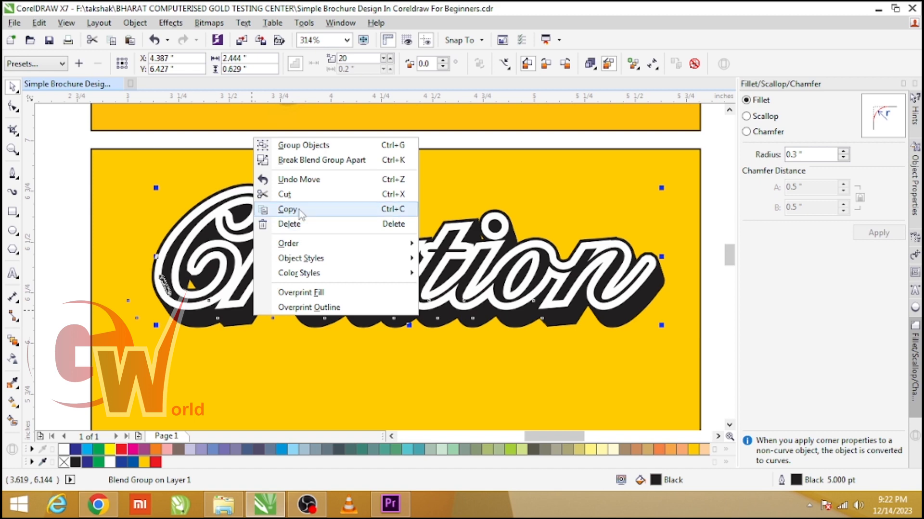
click(288, 160)
drag(241, 308, 246, 374)
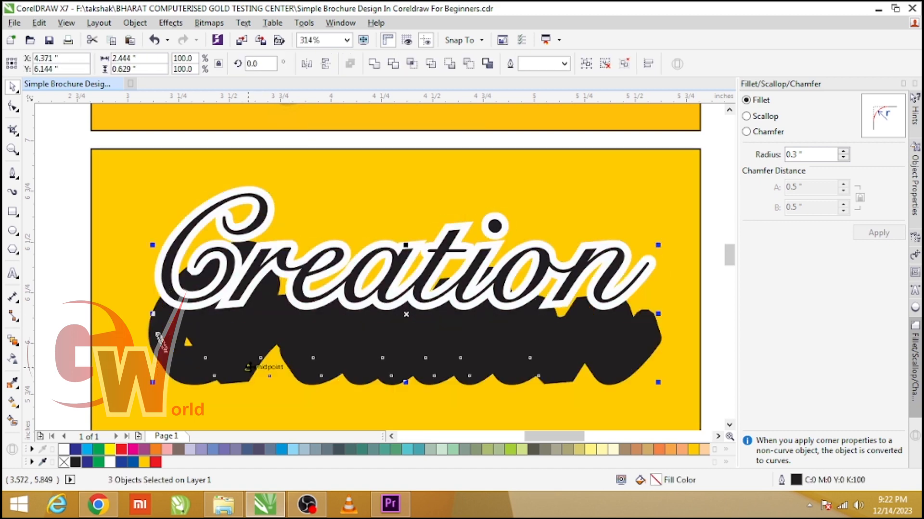
Undo the last move of the black depth objects and place a grouped copy of them at X 4.416", Y 6.343"
key(ctrl+z)
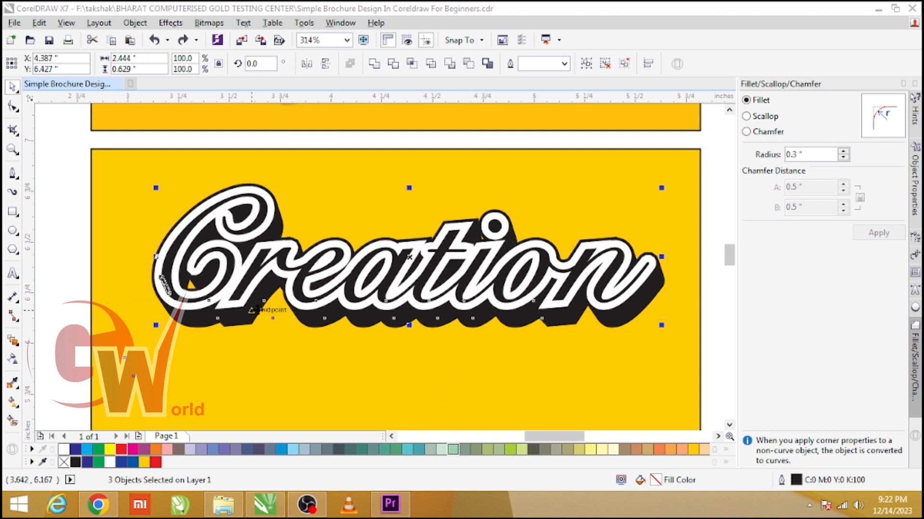
drag(259, 311, 284, 342)
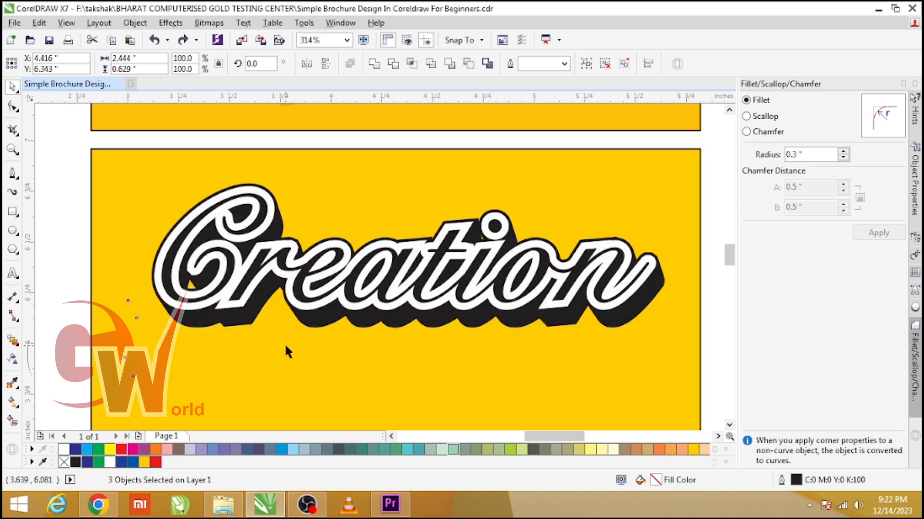
key(ctrl+z)
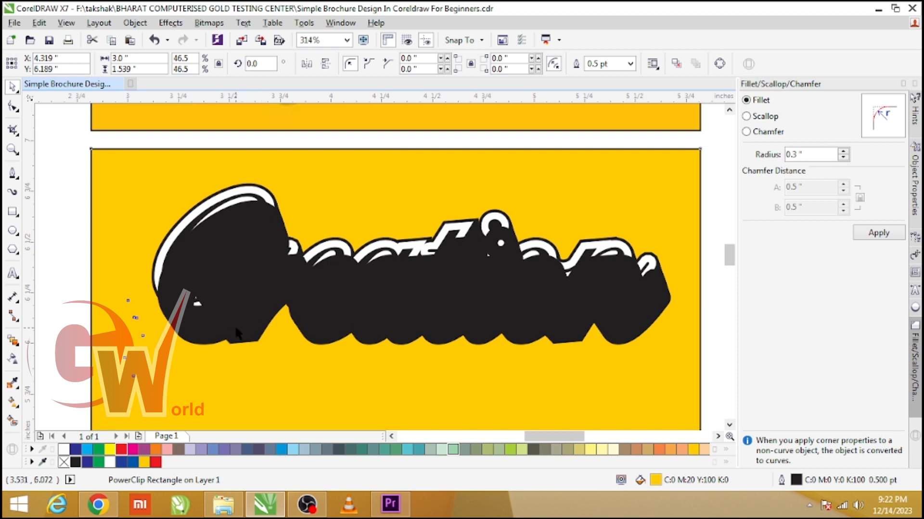
click(248, 351)
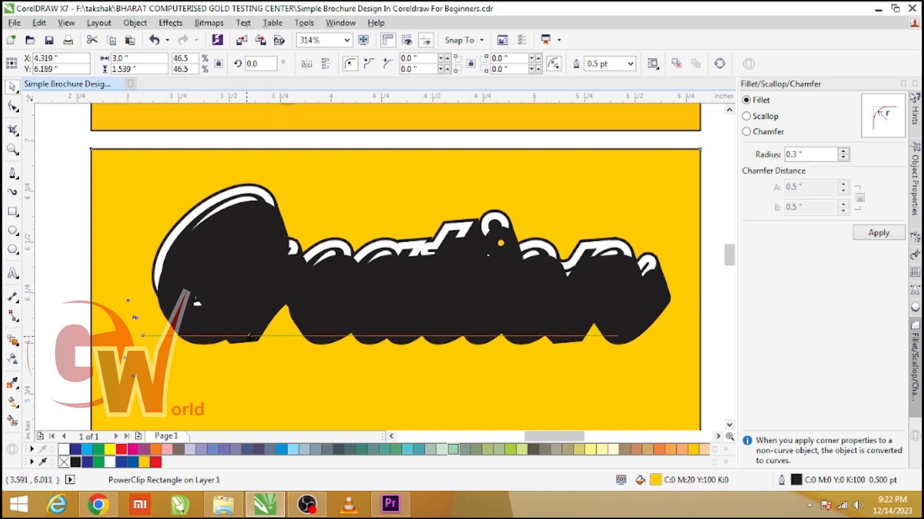
ctrl+click(240, 336)
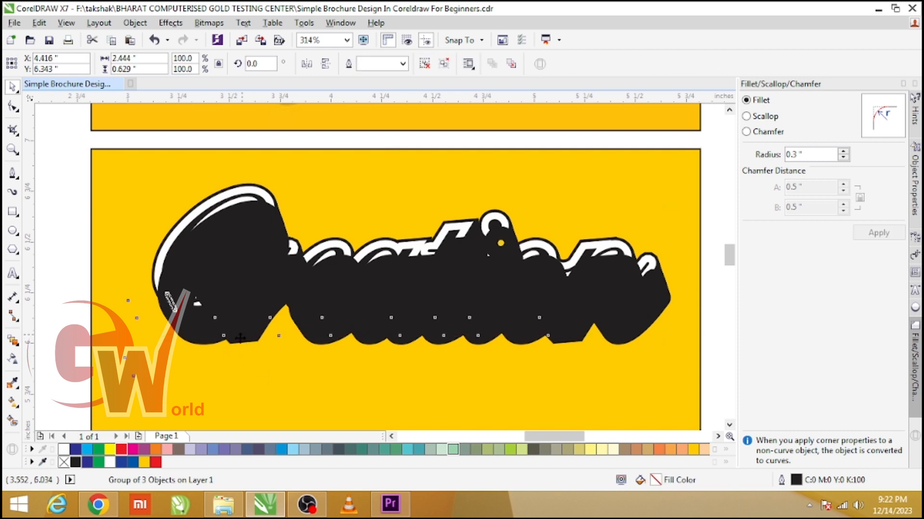
drag(241, 336, 258, 376)
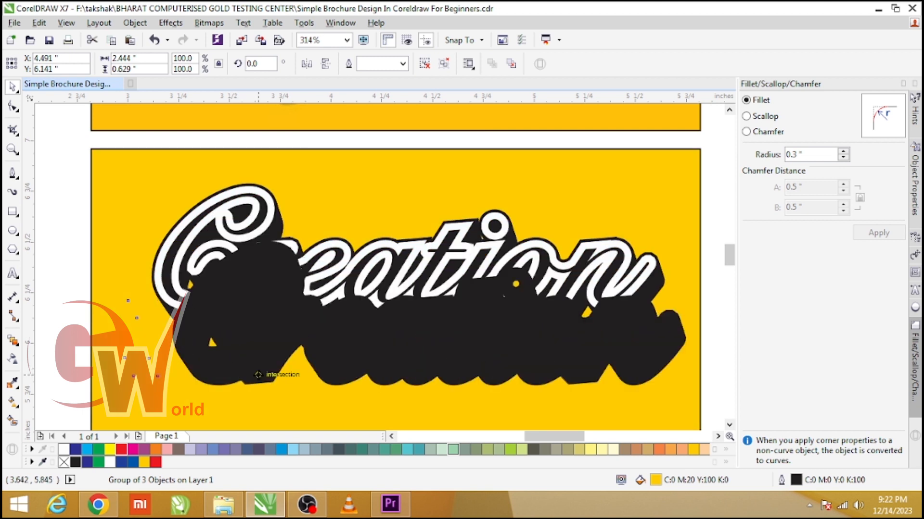
key(ctrl+z)
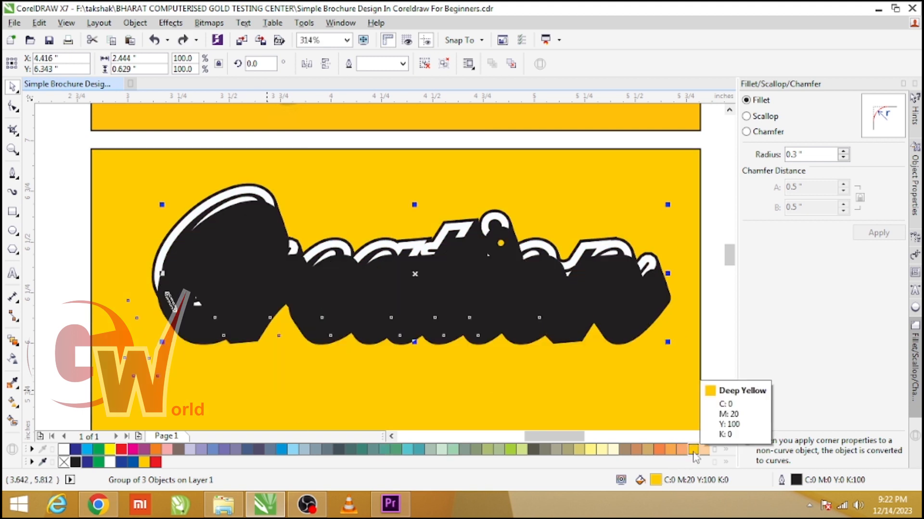
Recolour the copied group's fill and outline to orange C:0 M:35 Y:100 K:0 and place it behind the black depth as a shadow
right_click(694, 457)
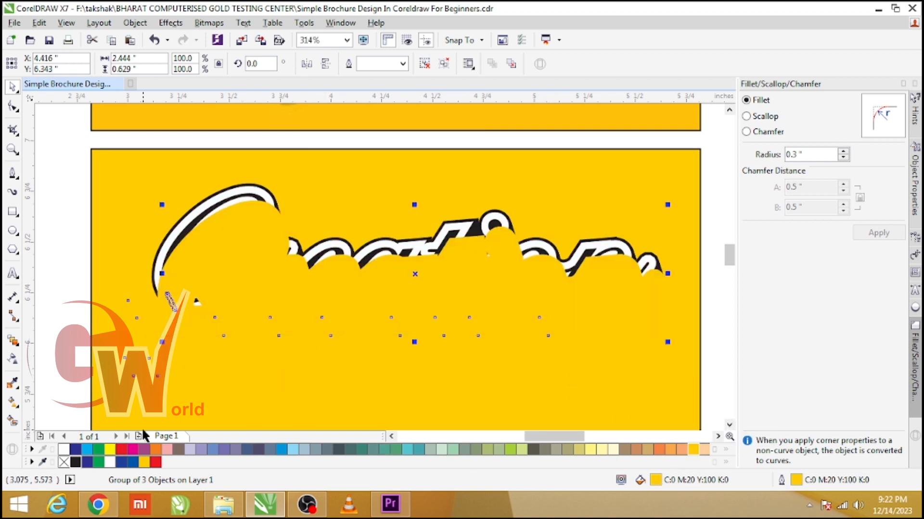
ctrl+right_click(122, 447)
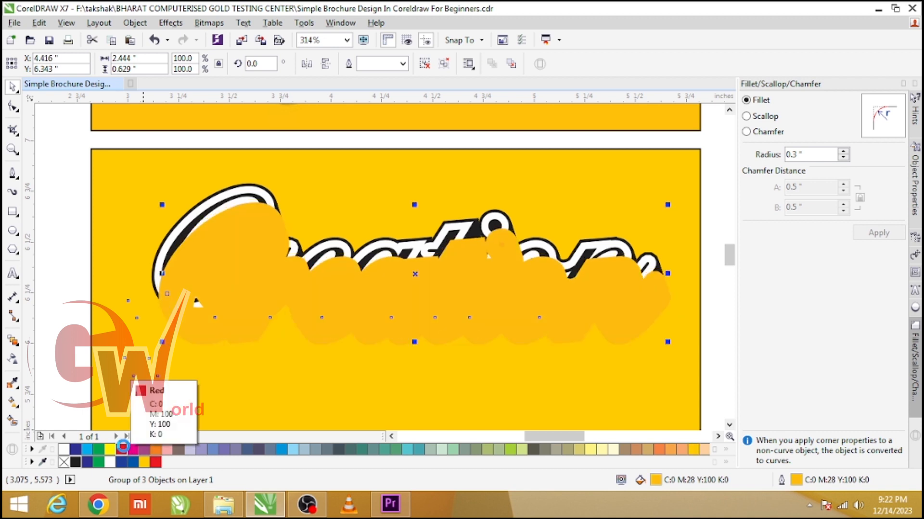
ctrl+right_click(124, 447)
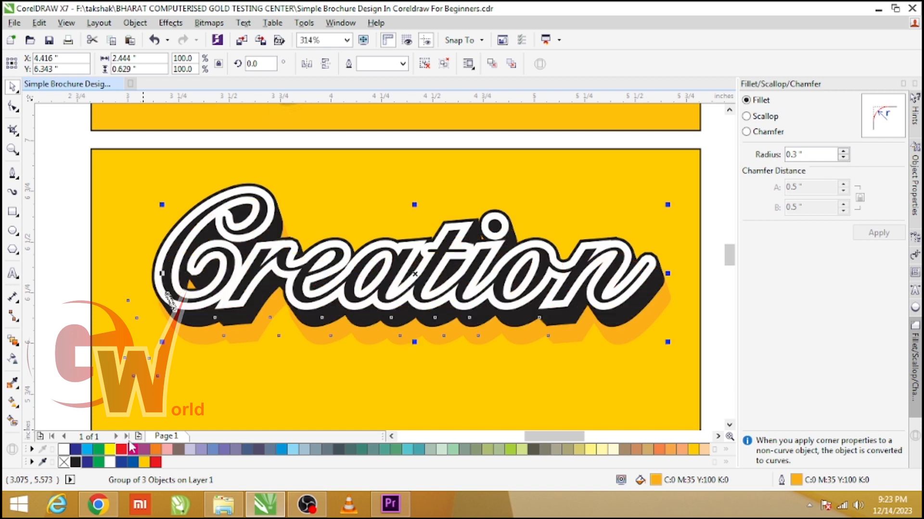
scroll(276, 313, down, 3)
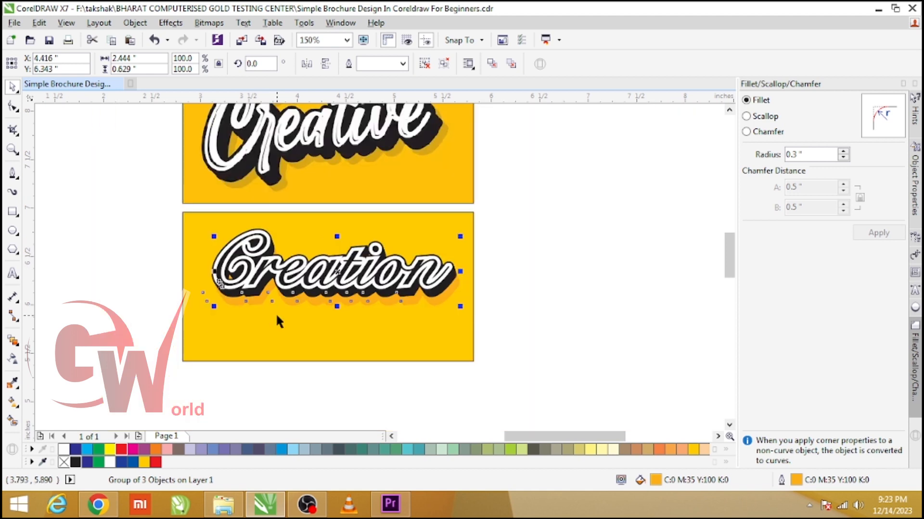
Group all the Creation lettering layers, including the depth and the orange shadow, without the yellow rectangle
click(565, 262)
scroll(376, 293, down, 2)
key(z)
drag(276, 164, 451, 336)
drag(240, 265, 506, 394)
key(ctrl+g)
Rotate the Creation lettering group to 9.895 degrees and centre it on the yellow rectangle
drag(439, 385, 494, 355)
click(447, 348)
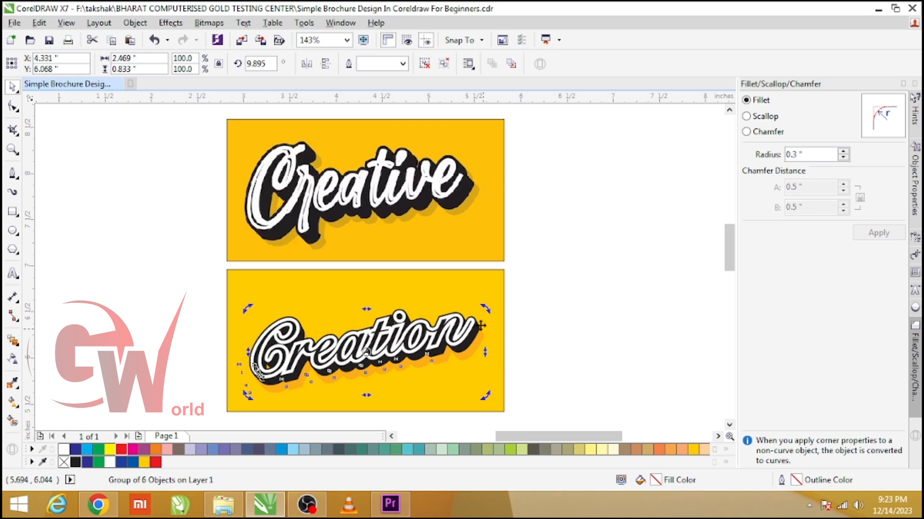
shift+click(441, 286)
click(567, 297)
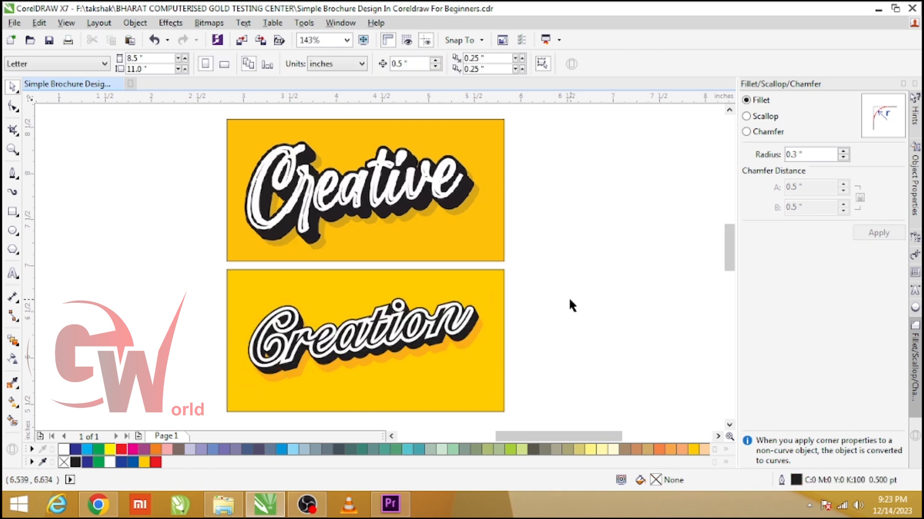
Delete the Creative reference banner and group the Creation lettering with its yellow rectangle
click(426, 214)
key(Delete)
click(401, 295)
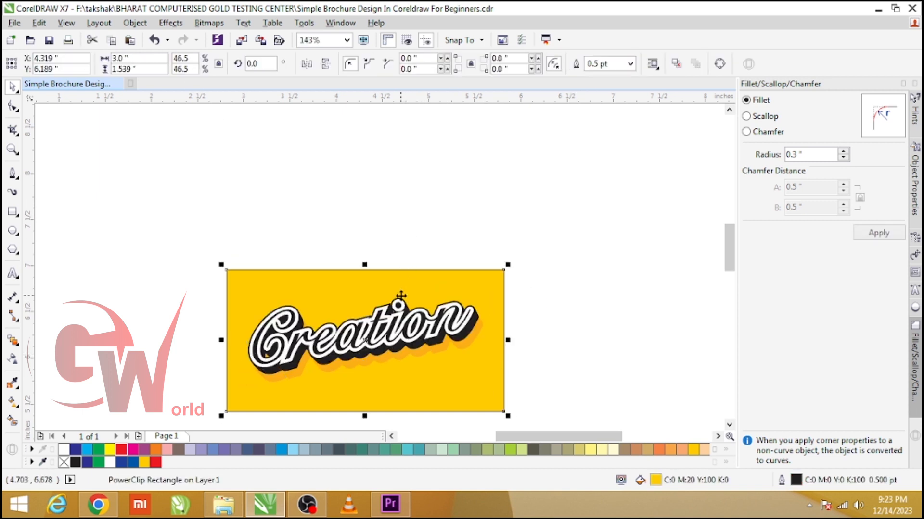
drag(541, 247, 215, 418)
key(ctrl+g)
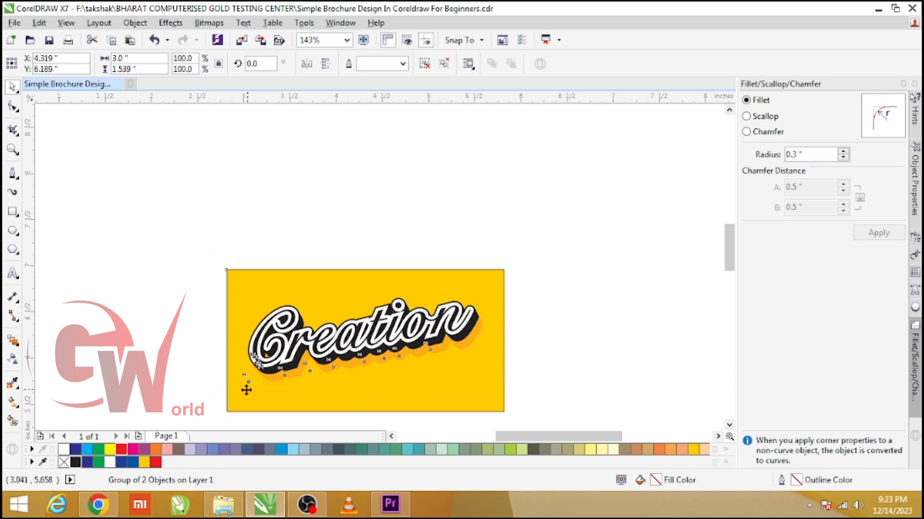
Centre the grouped Creation banner on the page and show it in a full-screen preview
key(p)
key(shift+F2)
key(F9)
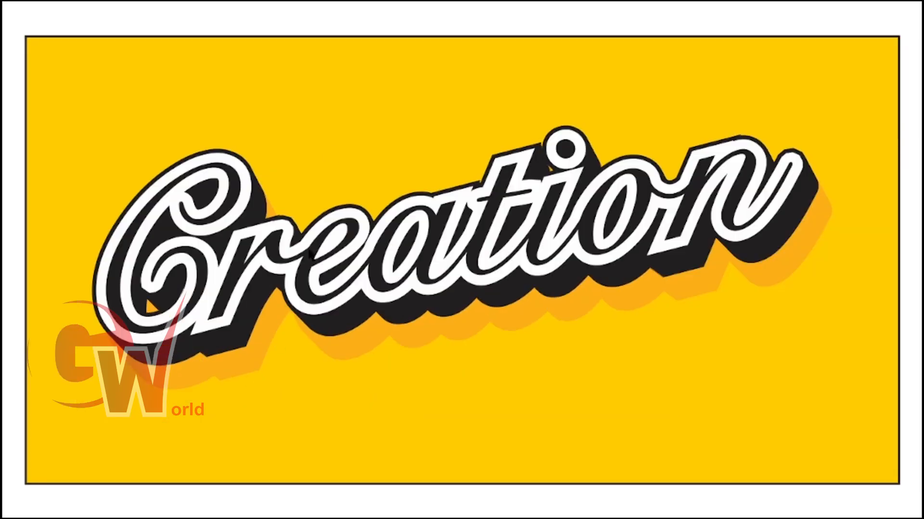